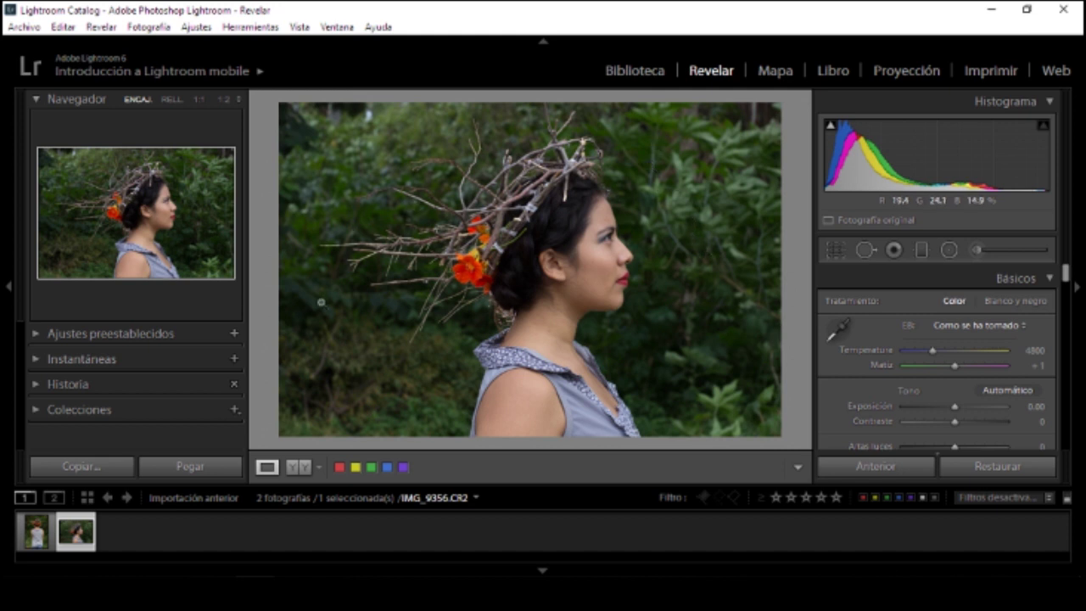
# Glance at the back-view photo, return to the side-profile portrait and scroll to Camera Calibration
pyautogui.press('Left')
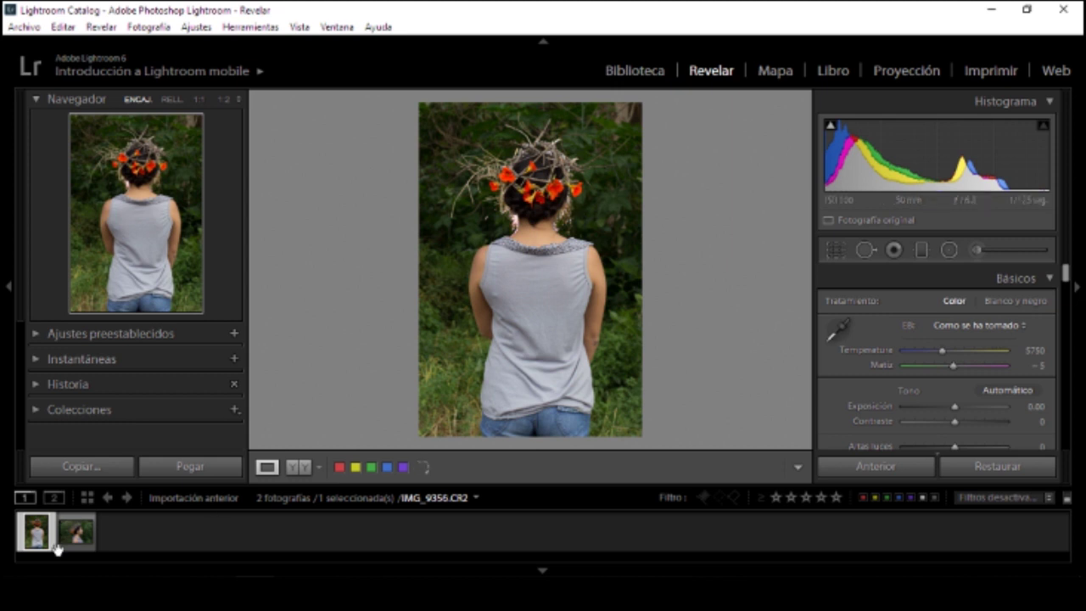
pyautogui.press('Right')
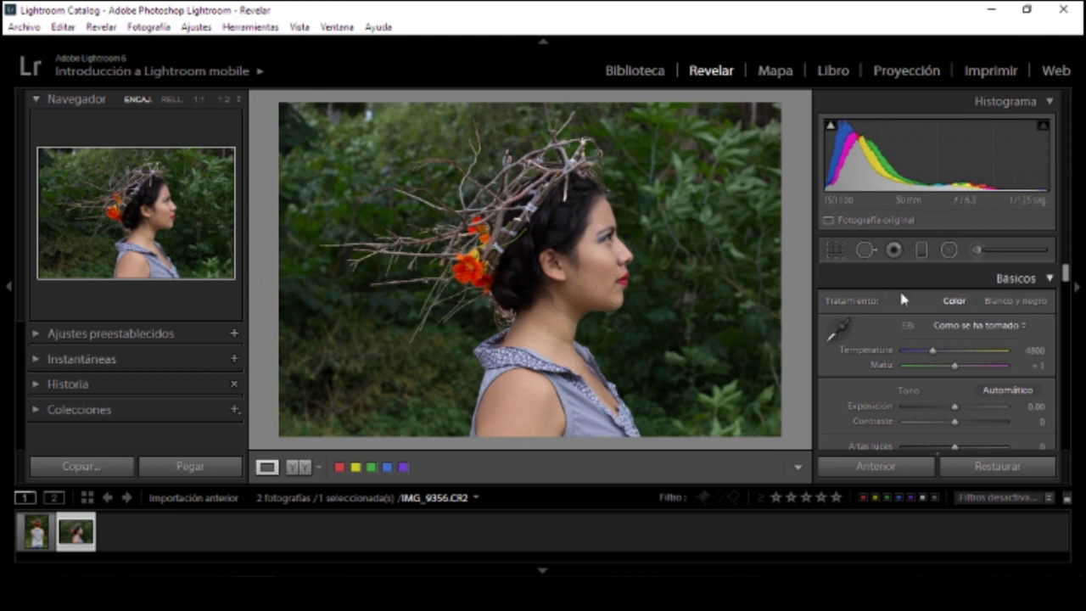
pyautogui.moveTo(1065, 273); pyautogui.dragTo(1065, 439)
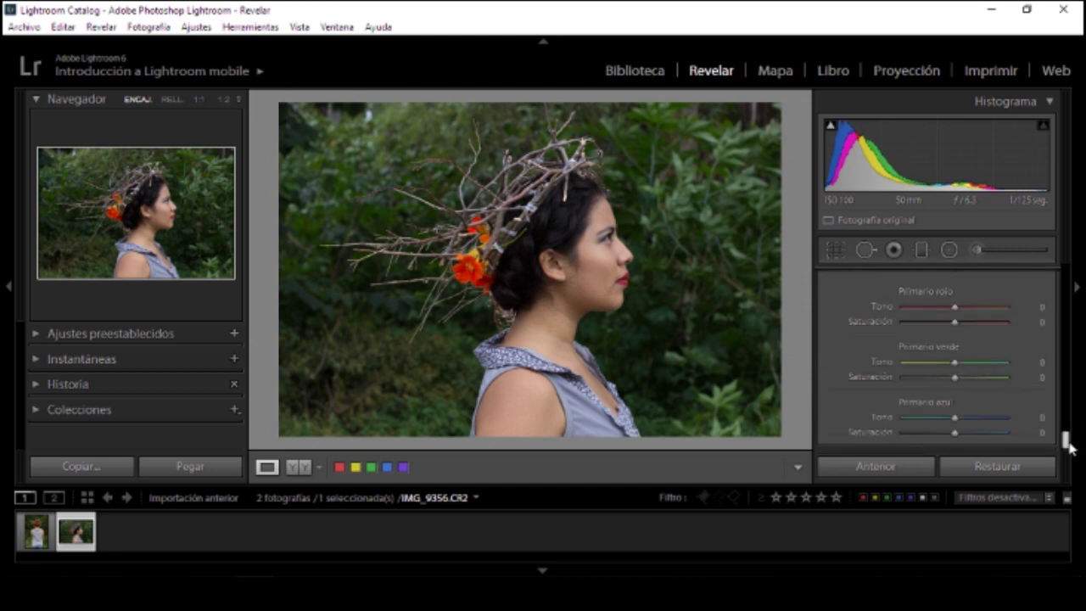
pyautogui.moveTo(1066, 439)
pyautogui.mouseDown()
pyautogui.moveTo(1065, 429)
pyautogui.moveTo(1066, 441)
pyautogui.mouseUp()
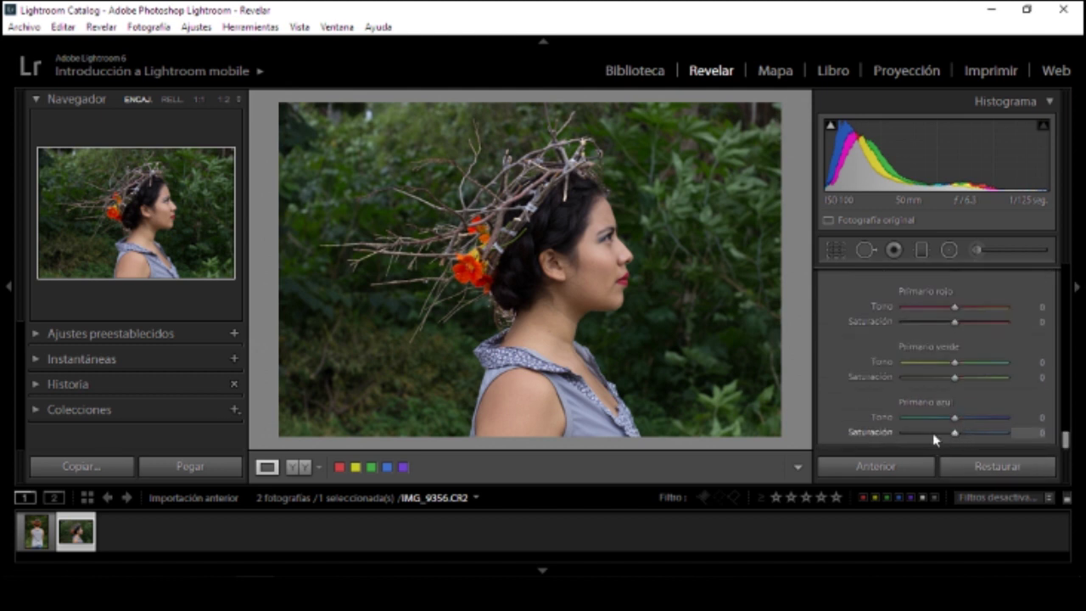
# Set Blue primary hue +37, saturation +100; Green +100/−38; Red +12/−17
pyautogui.moveTo(951, 433); pyautogui.dragTo(1015, 433)
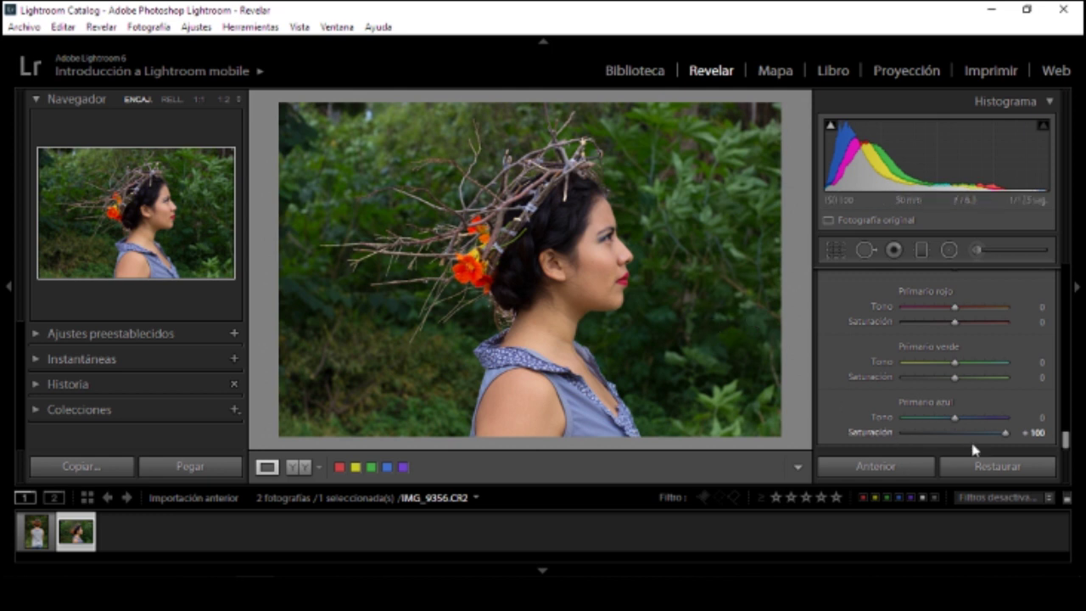
pyautogui.moveTo(955, 420); pyautogui.dragTo(984, 425)
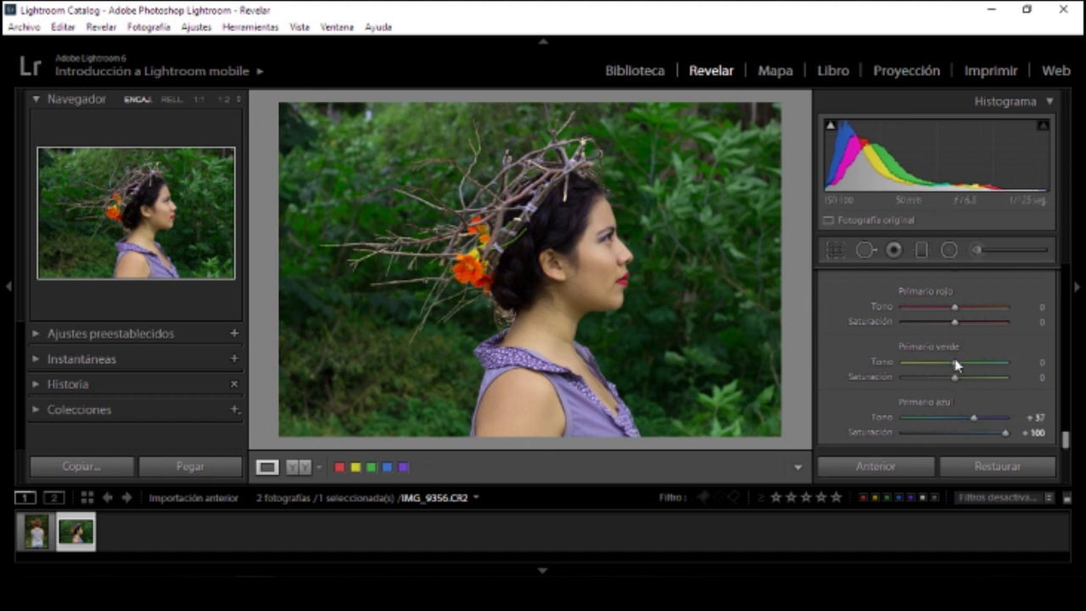
pyautogui.moveTo(956, 368); pyautogui.dragTo(1006, 363)
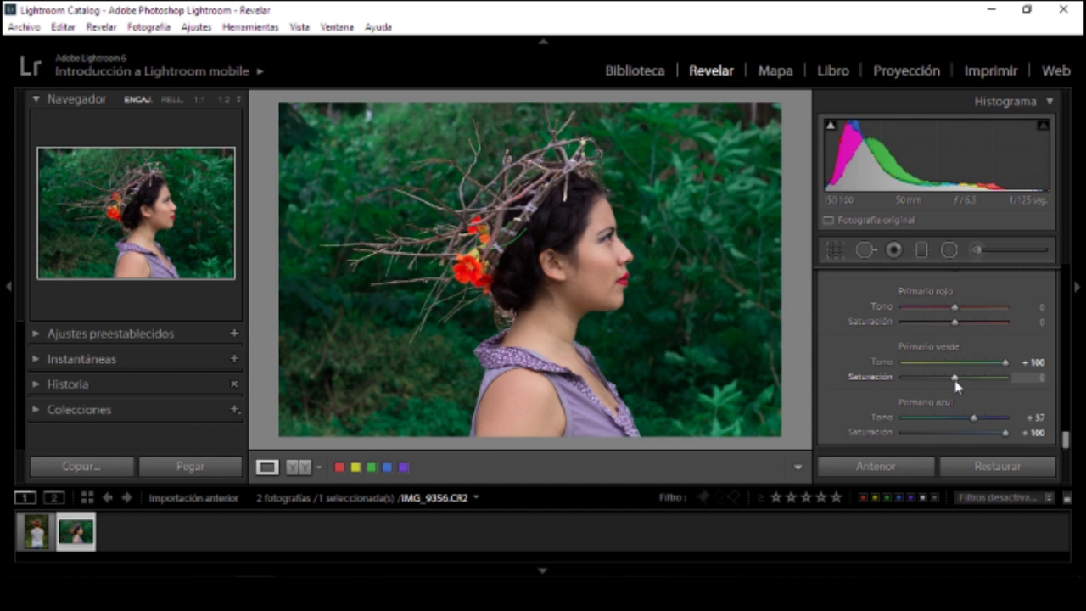
pyautogui.moveTo(956, 386); pyautogui.dragTo(940, 386)
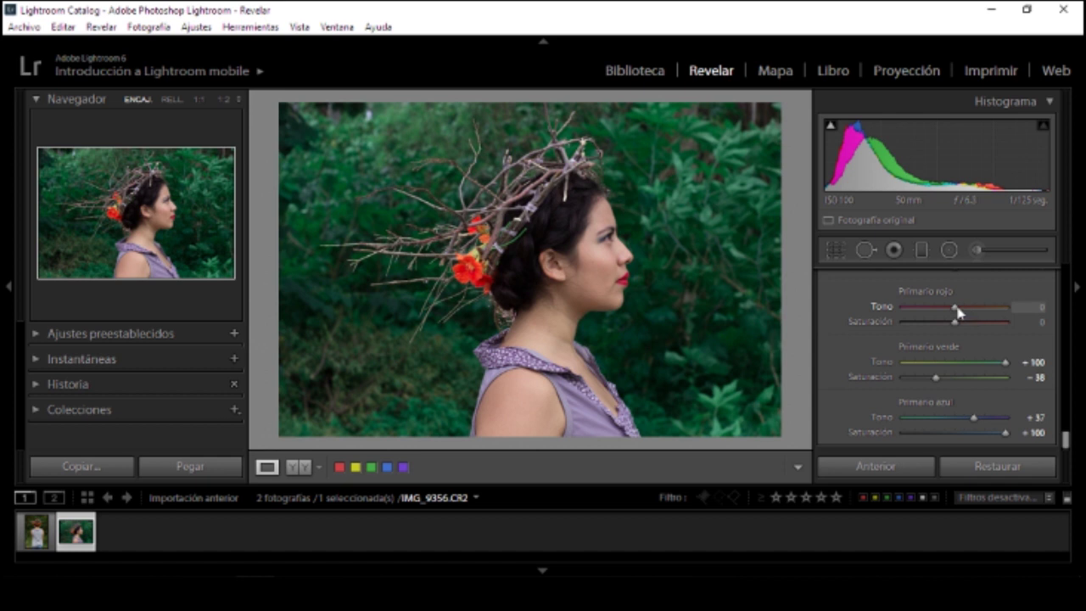
pyautogui.moveTo(963, 311); pyautogui.dragTo(948, 327)
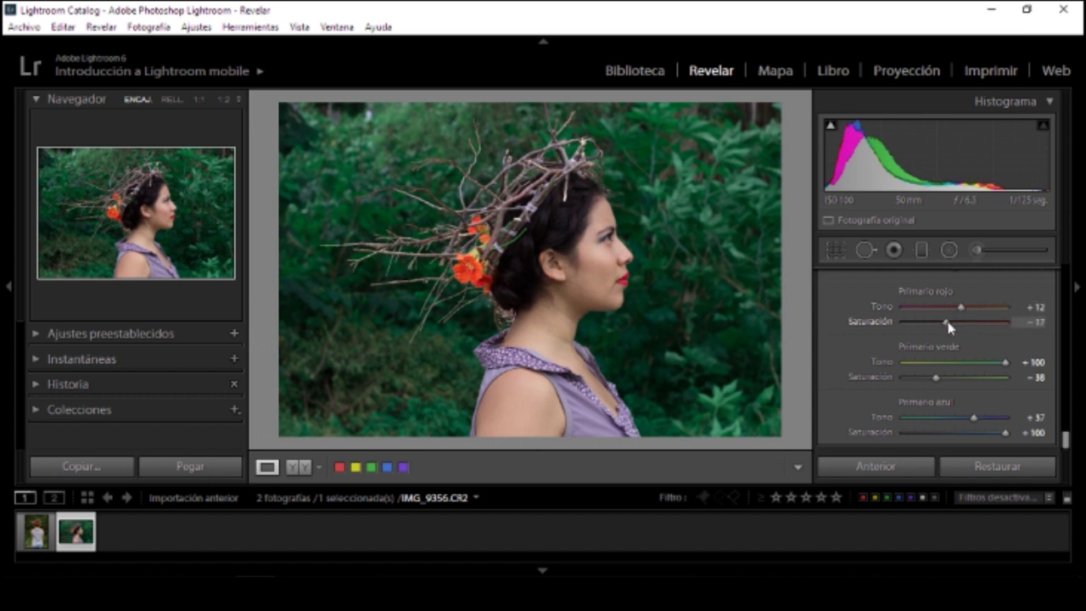
# Try the Camera Portrait and Camera Faithful profiles, then settle on Camera Landscape
pyautogui.scroll(2, 1066, 436)
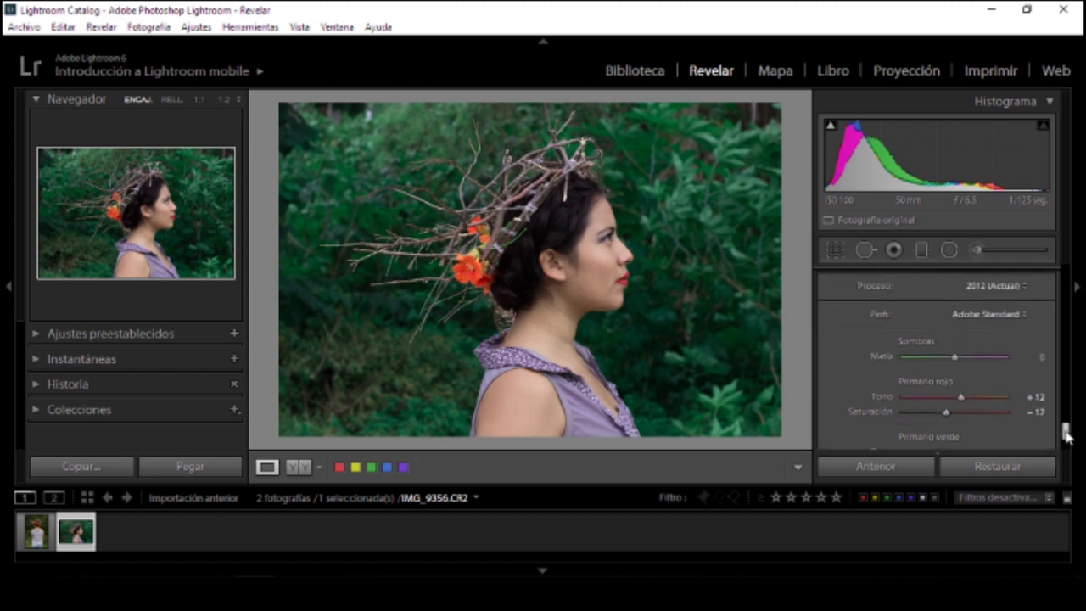
pyautogui.click(975, 315)
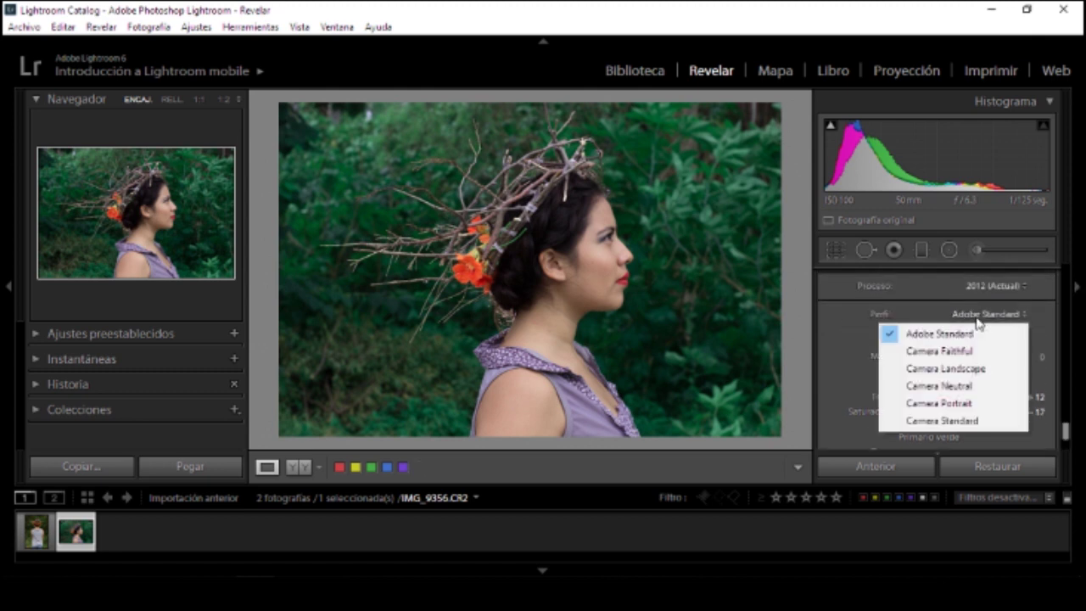
pyautogui.click(933, 405)
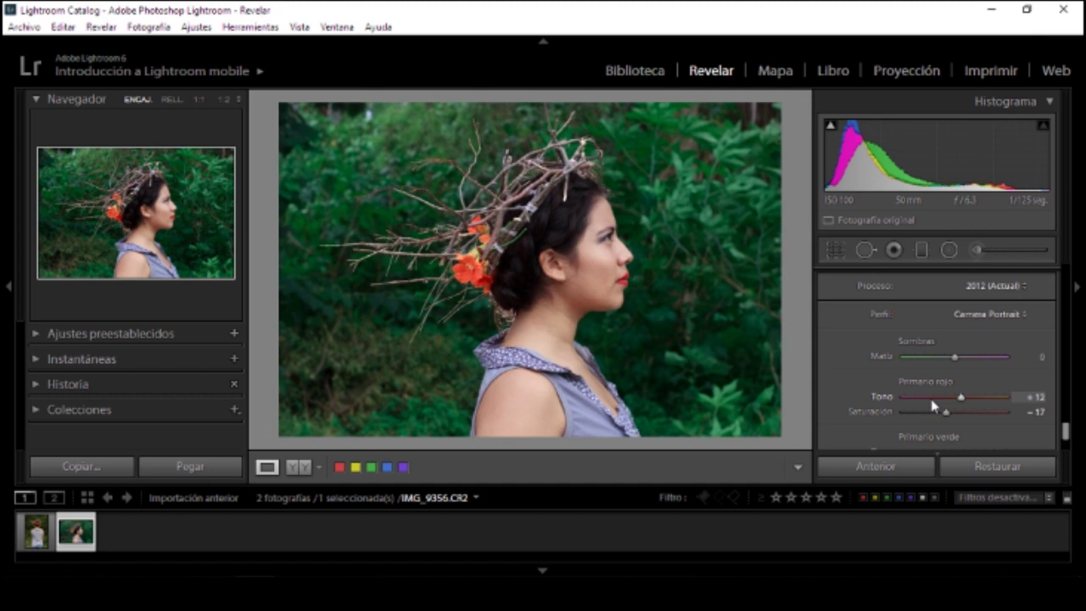
pyautogui.click(976, 315)
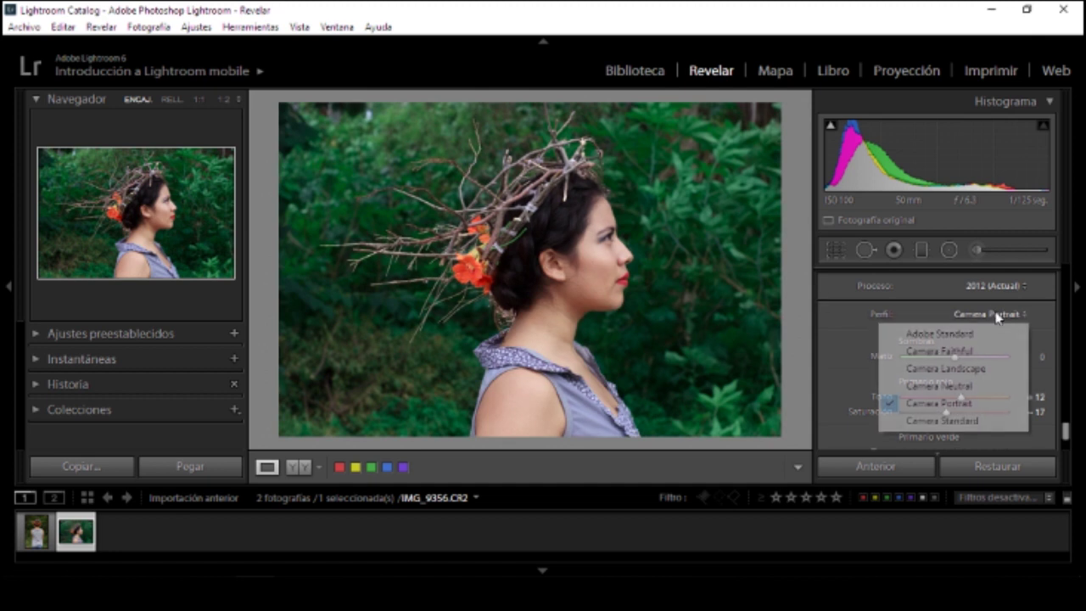
pyautogui.click(956, 352)
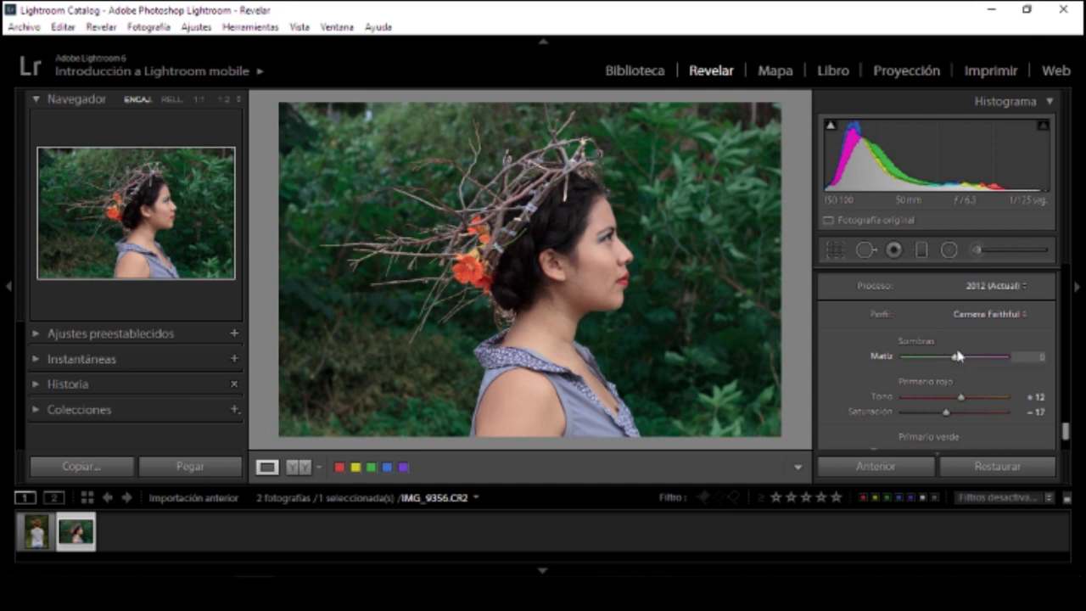
pyautogui.click(957, 316)
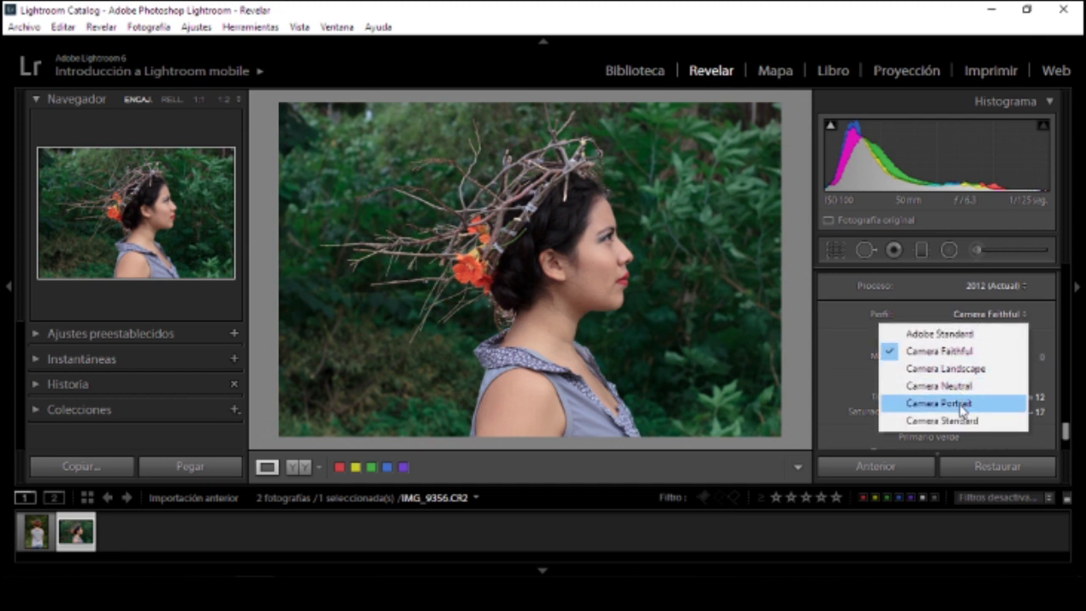
pyautogui.click(965, 371)
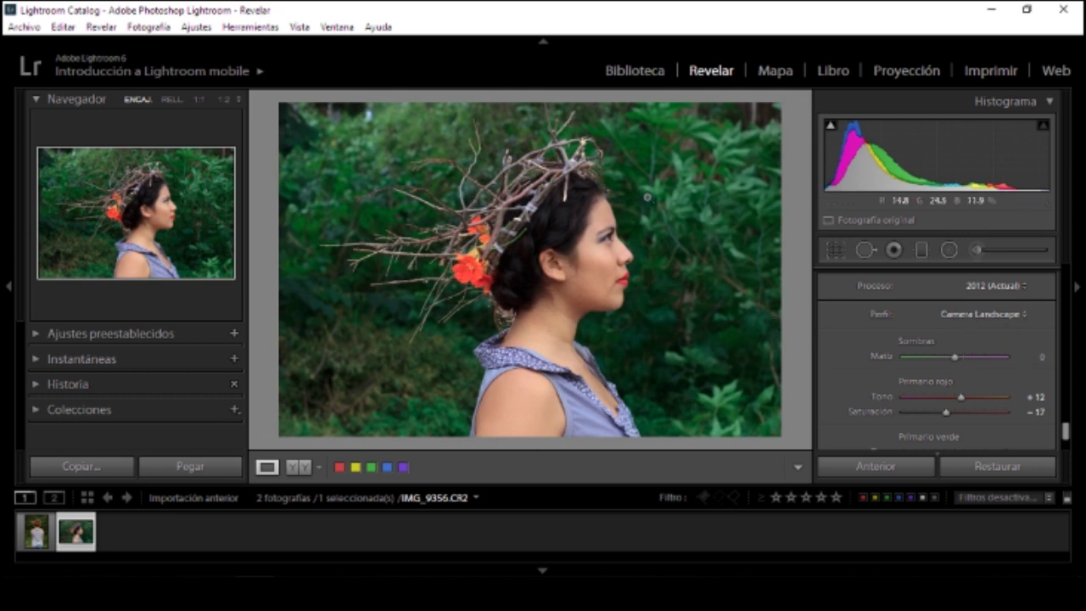
pyautogui.moveTo(1065, 432); pyautogui.dragTo(1068, 320)
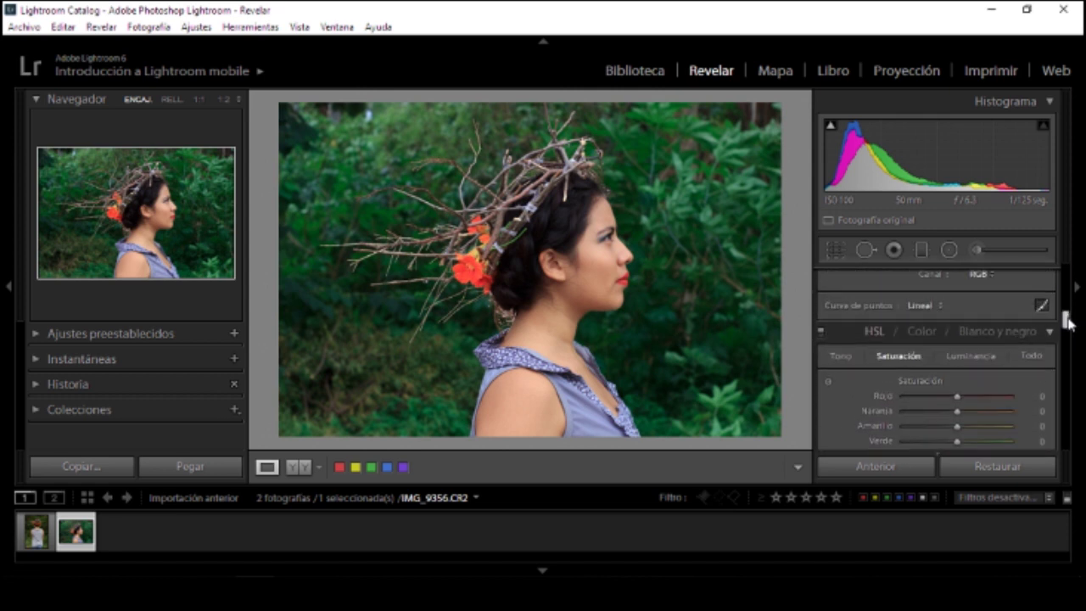
# Set HSL hue to Green (Verde) +100, Aqua (Aguamarina) +100 and Blue (Azul) −16
pyautogui.click(874, 333)
pyautogui.click(873, 333)
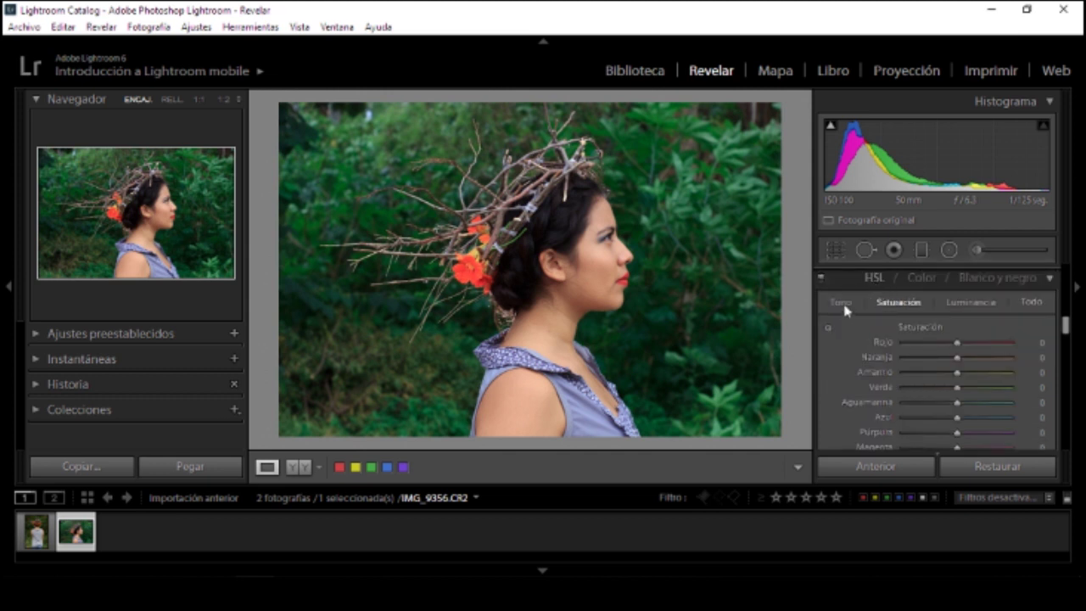
pyautogui.click(841, 303)
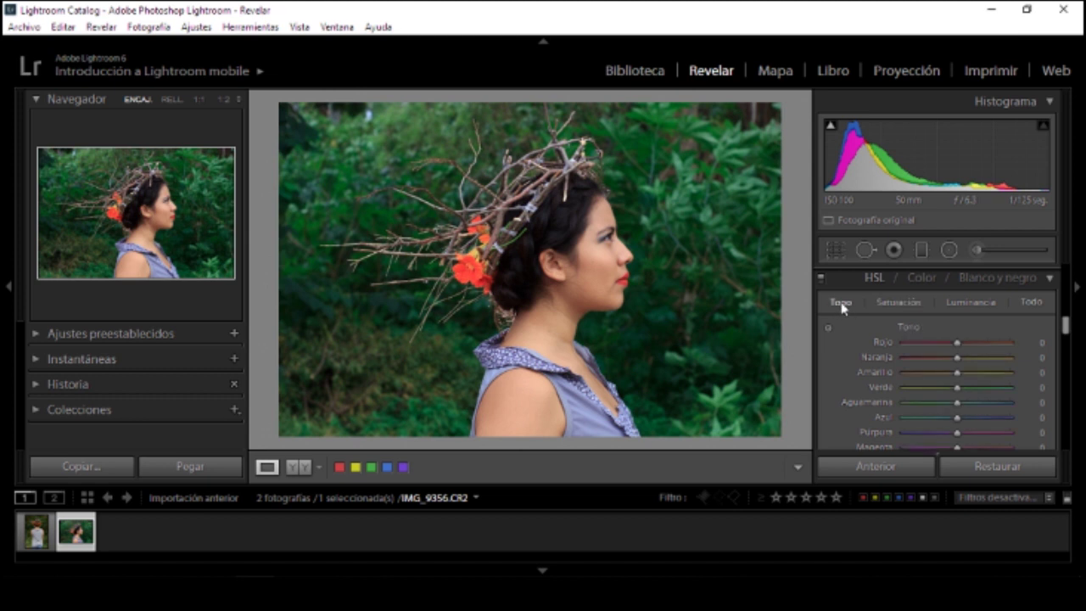
pyautogui.moveTo(1066, 322); pyautogui.dragTo(1066, 331)
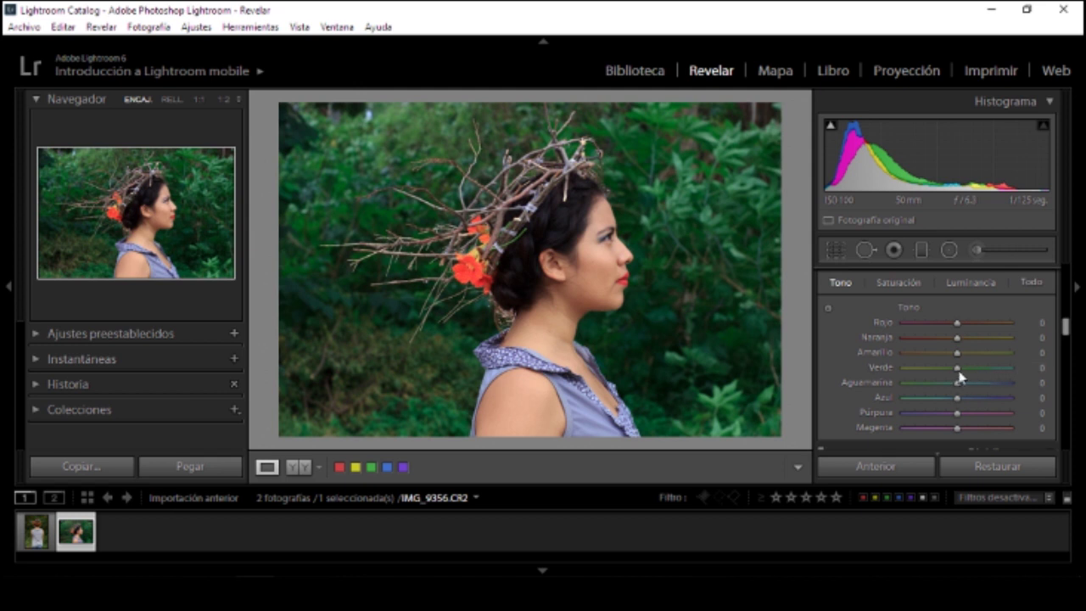
pyautogui.moveTo(959, 374); pyautogui.dragTo(1036, 380)
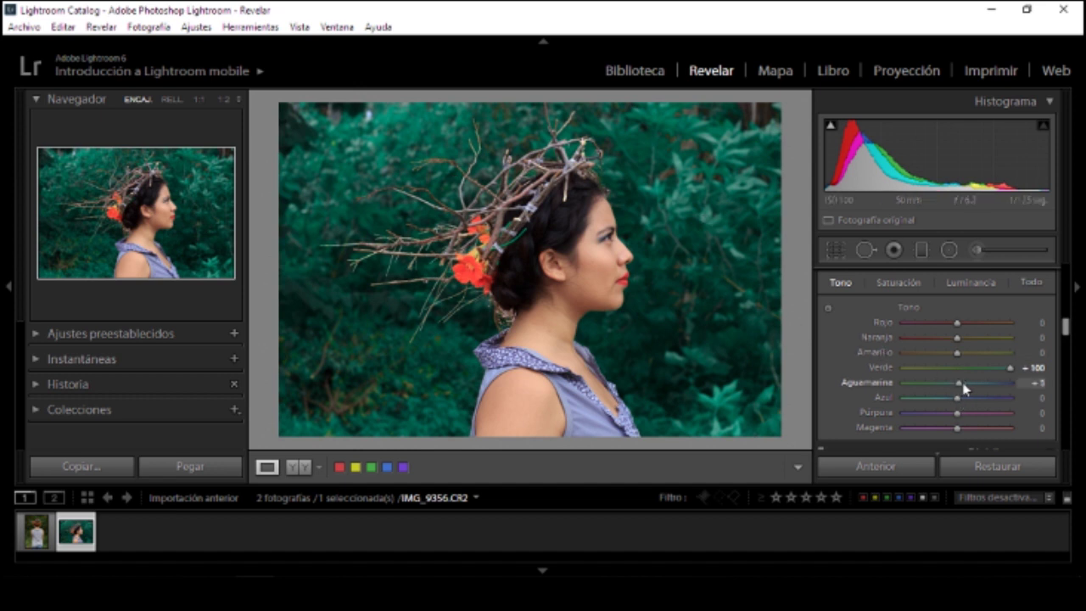
pyautogui.moveTo(963, 387); pyautogui.dragTo(1026, 383)
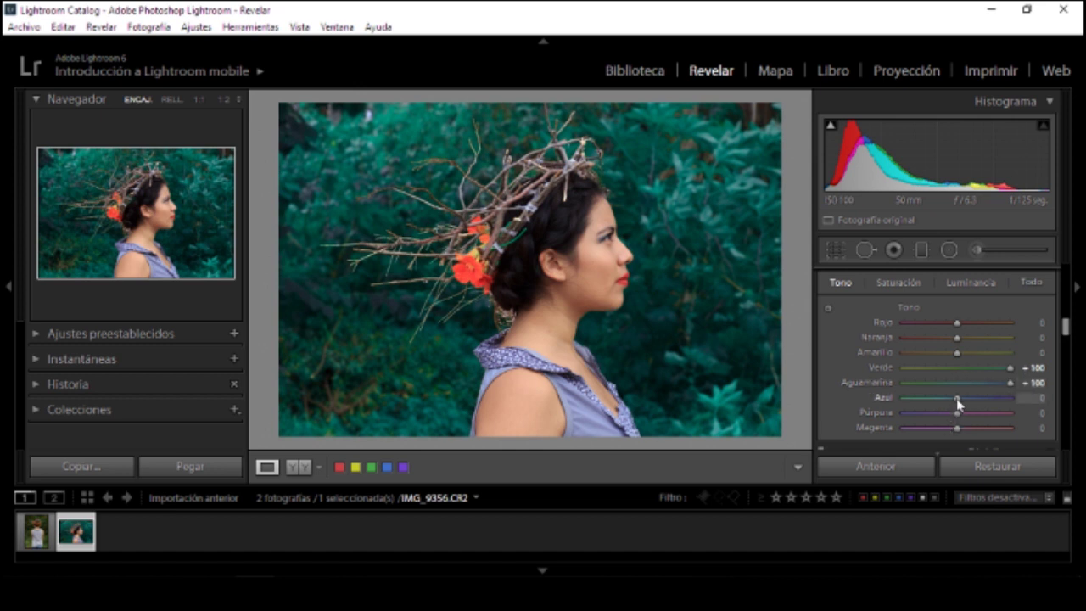
pyautogui.moveTo(957, 402)
pyautogui.mouseDown()
pyautogui.moveTo(984, 406)
pyautogui.moveTo(947, 407)
pyautogui.mouseUp()
pyautogui.moveTo(948, 406); pyautogui.dragTo(950, 408)
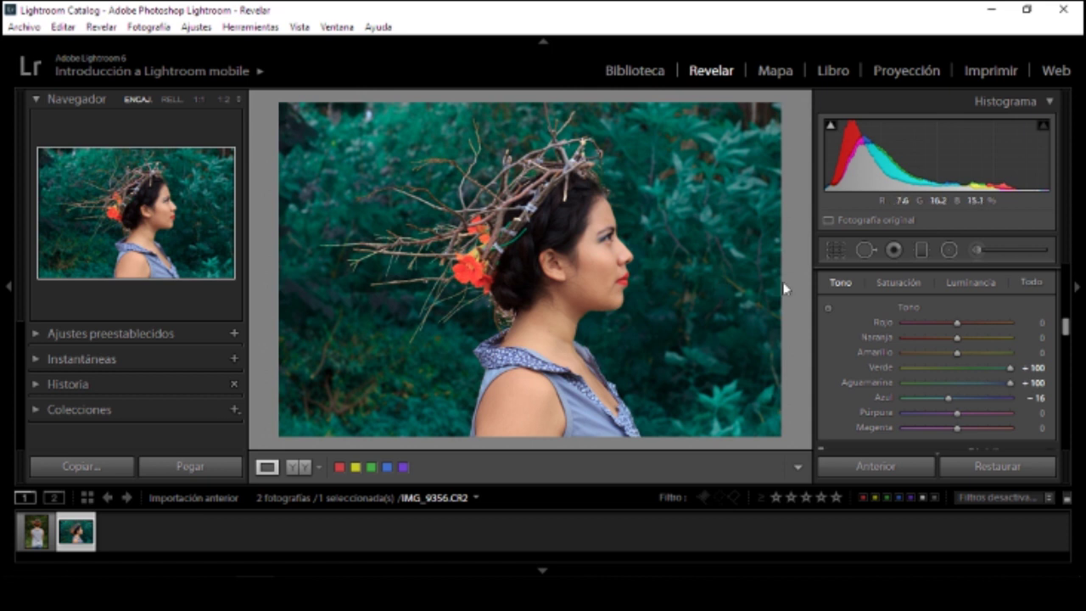
pyautogui.click(890, 283)
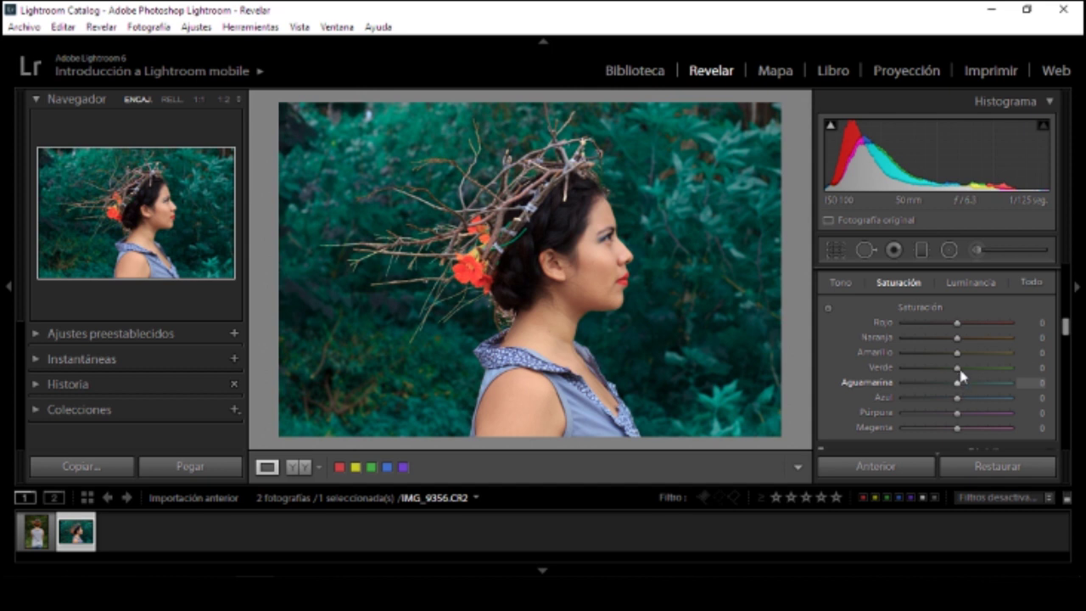
# Set HSL saturation to Green +1, Aqua +34 and Blue +13
pyautogui.moveTo(957, 367); pyautogui.dragTo(944, 368)
pyautogui.moveTo(962, 386)
pyautogui.mouseDown()
pyautogui.moveTo(978, 386)
pyautogui.moveTo(967, 407)
pyautogui.moveTo(975, 403)
pyautogui.moveTo(965, 406)
pyautogui.moveTo(963, 377)
pyautogui.mouseUp()
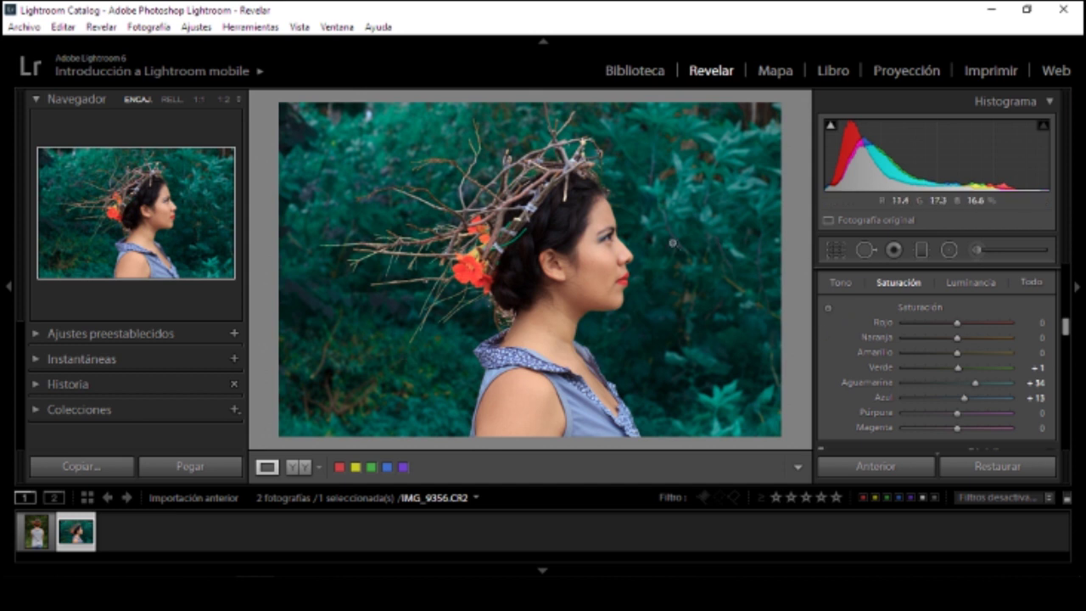
pyautogui.scroll(1, 1065, 321)
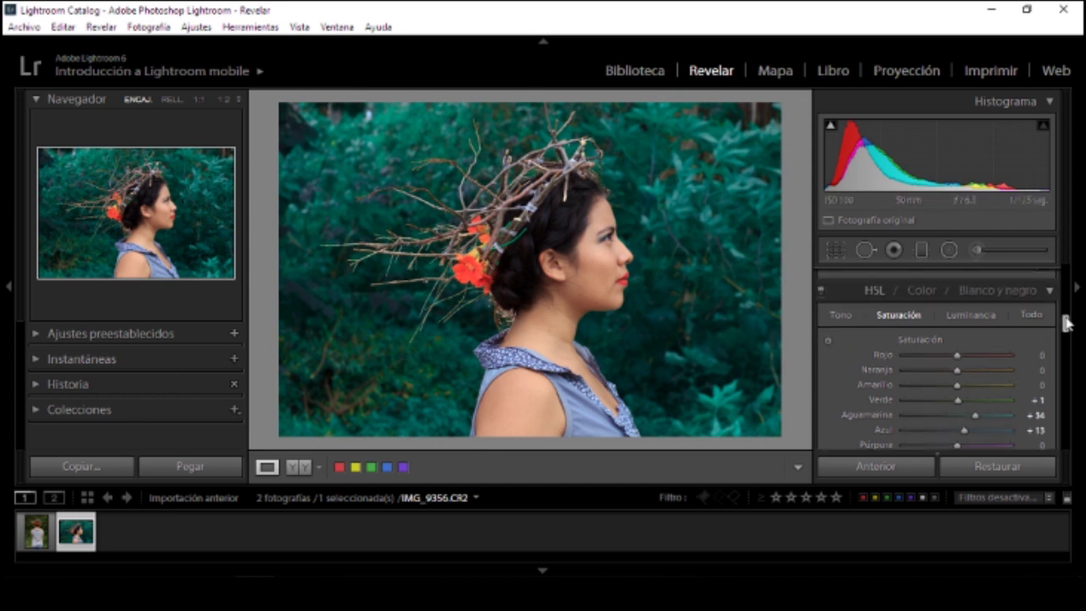
# At 1:1 on the face, set luminance Orange +10, Yellow +1, Red −3, then switch to the back-view photo
pyautogui.click(602, 272)
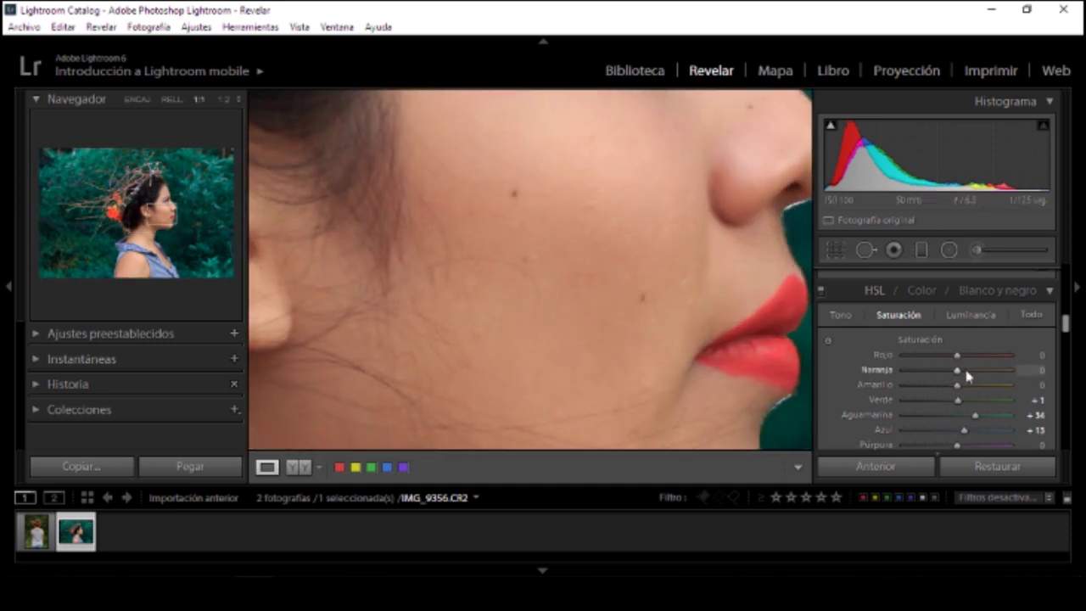
pyautogui.click(967, 318)
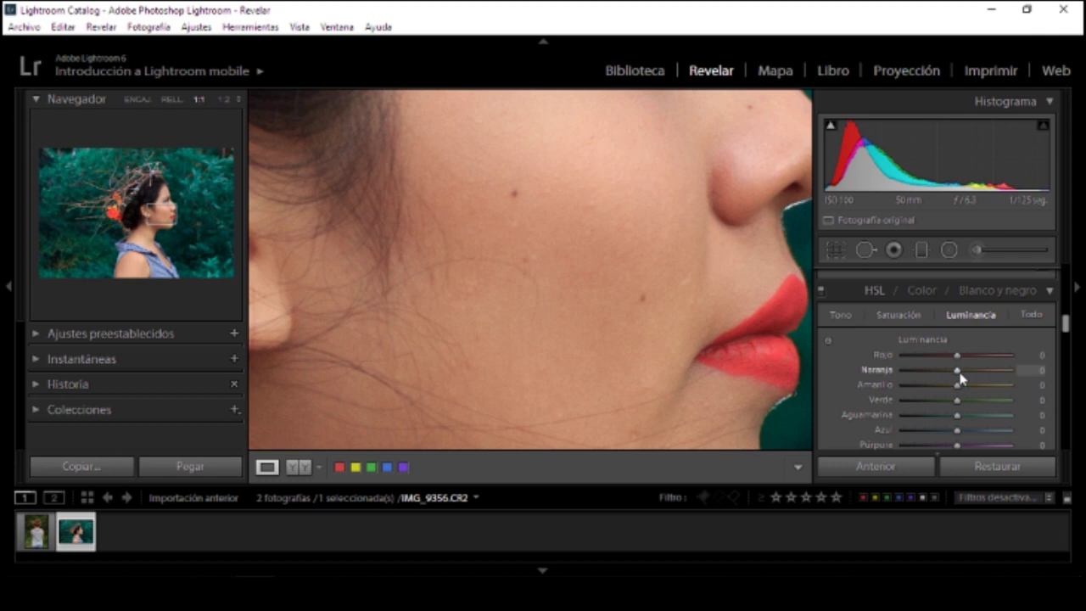
pyautogui.moveTo(961, 375); pyautogui.dragTo(958, 387)
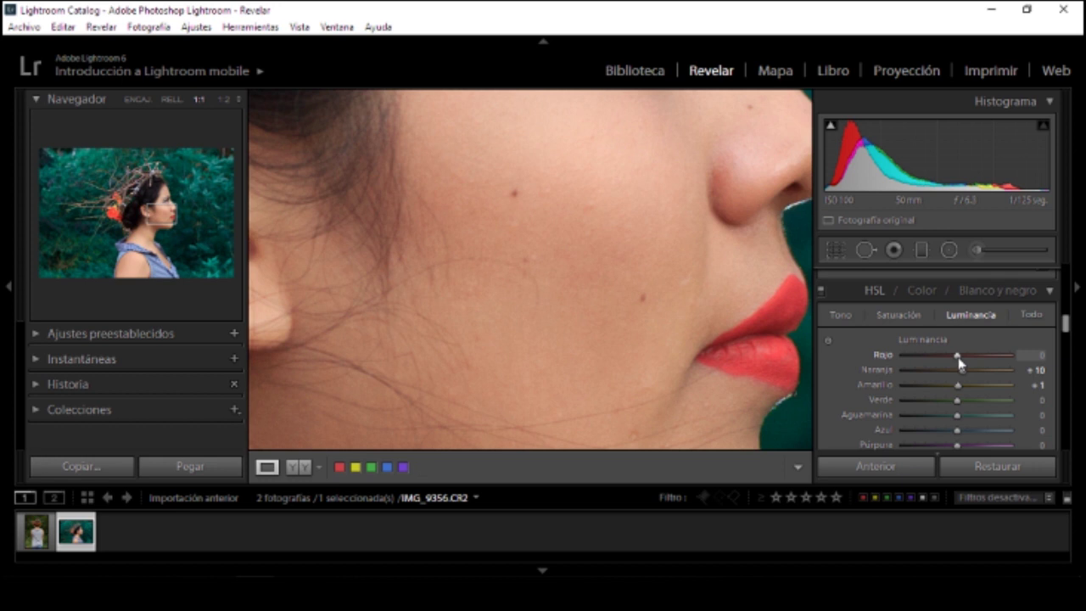
pyautogui.moveTo(960, 363); pyautogui.dragTo(955, 363)
pyautogui.click(618, 313)
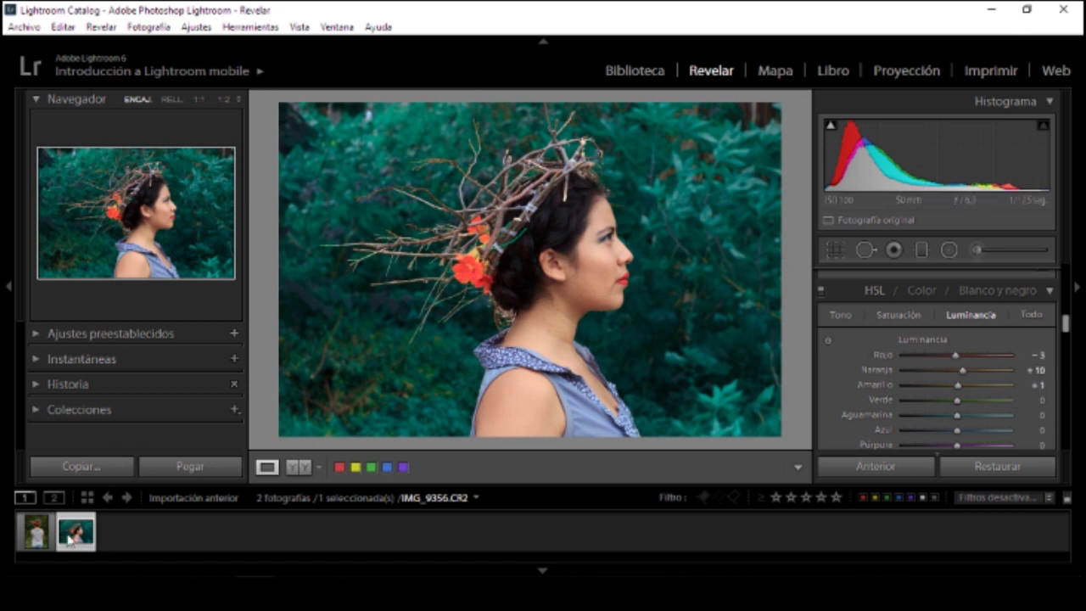
pyautogui.click(41, 543)
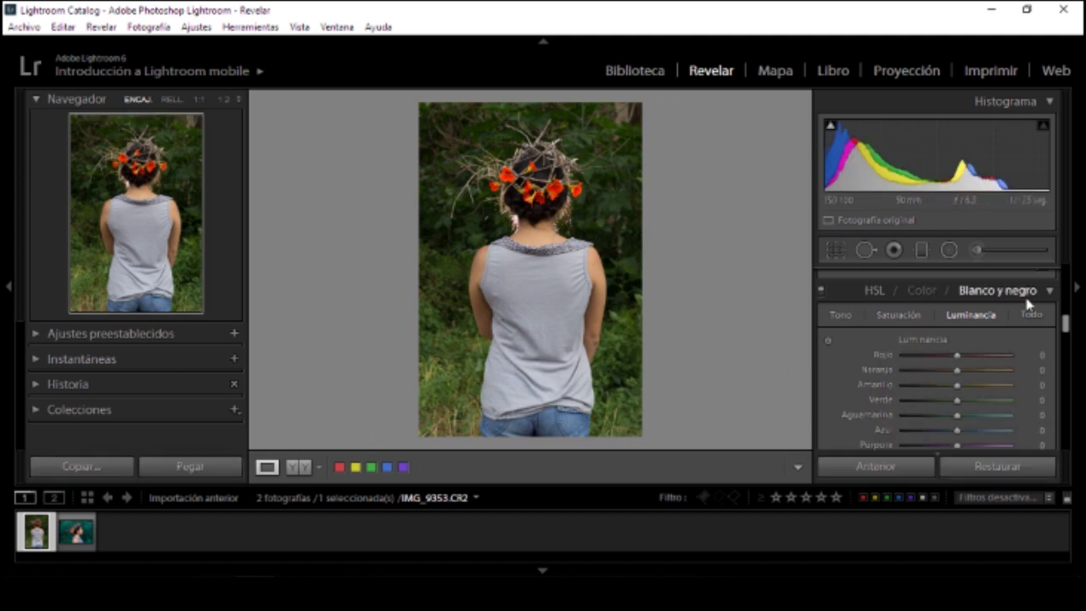
# Set Blue primary hue +45, saturation +41; Green +100/−13; Red hue +8
pyautogui.moveTo(1066, 324); pyautogui.dragTo(1073, 470)
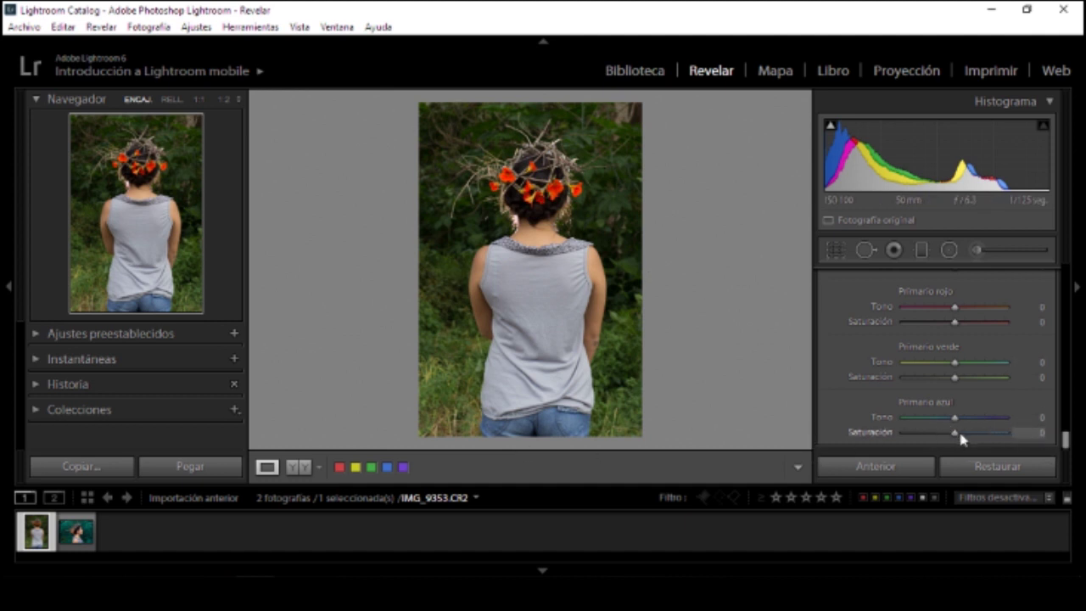
pyautogui.moveTo(955, 433); pyautogui.dragTo(982, 433)
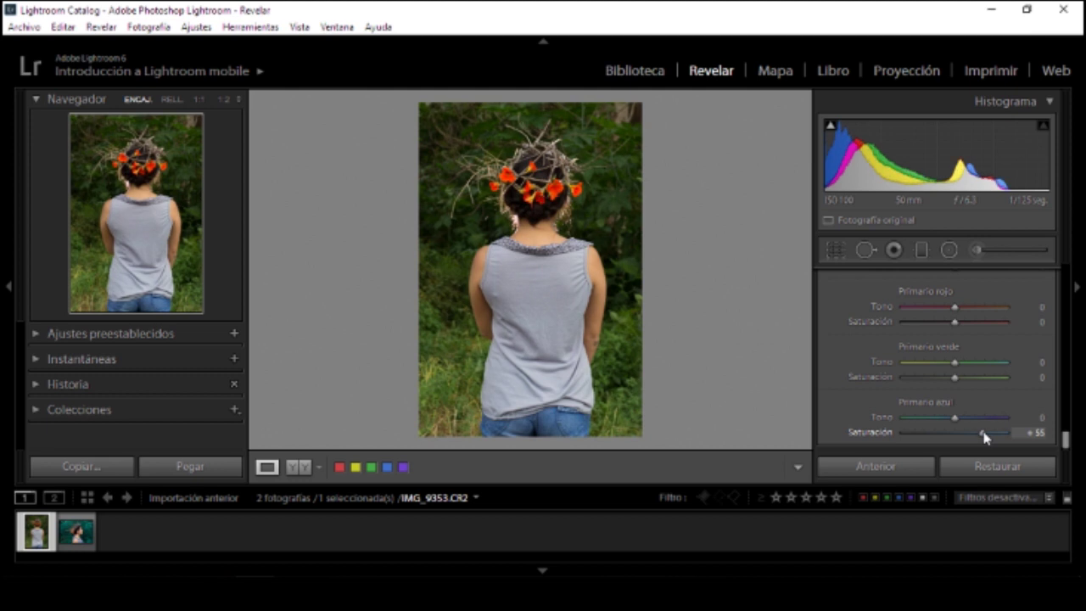
pyautogui.moveTo(956, 421)
pyautogui.mouseDown()
pyautogui.moveTo(1034, 430)
pyautogui.moveTo(970, 424)
pyautogui.moveTo(972, 434)
pyautogui.mouseUp()
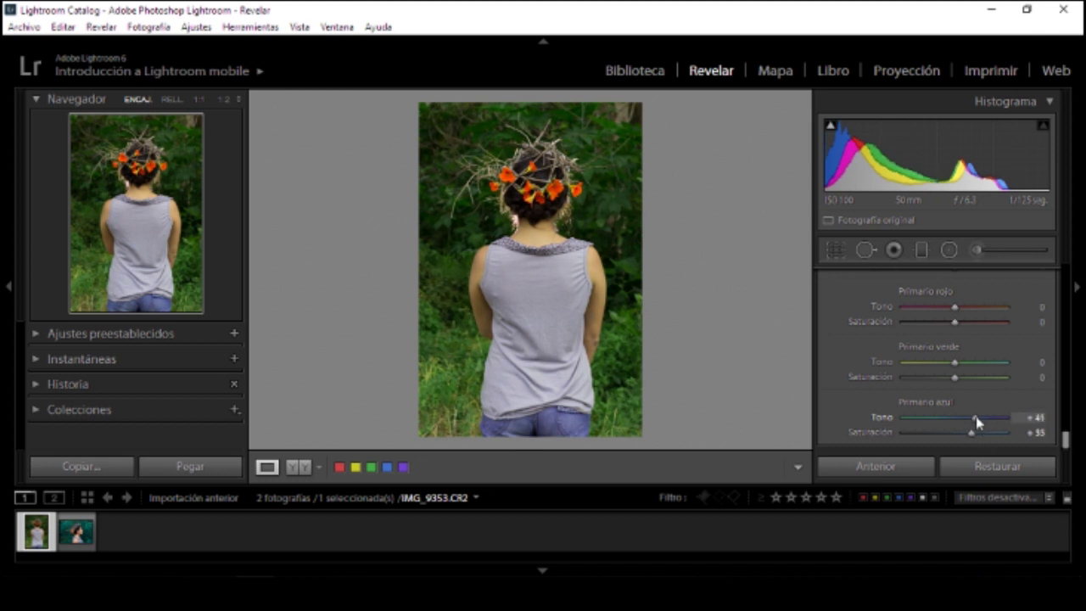
pyautogui.click(977, 418)
pyautogui.moveTo(972, 435); pyautogui.dragTo(975, 436)
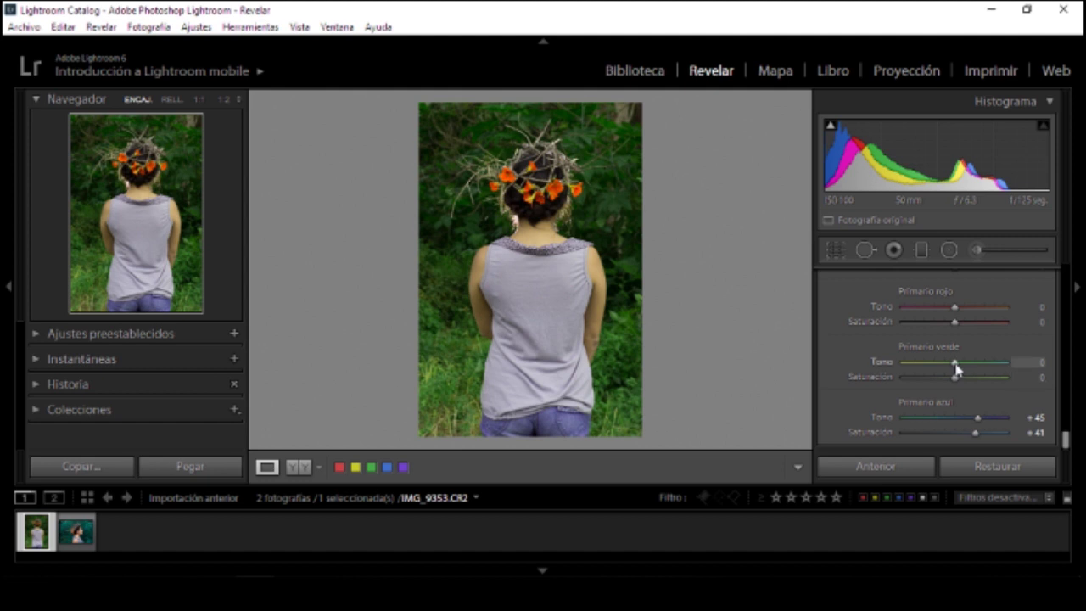
pyautogui.moveTo(955, 363); pyautogui.dragTo(1069, 368)
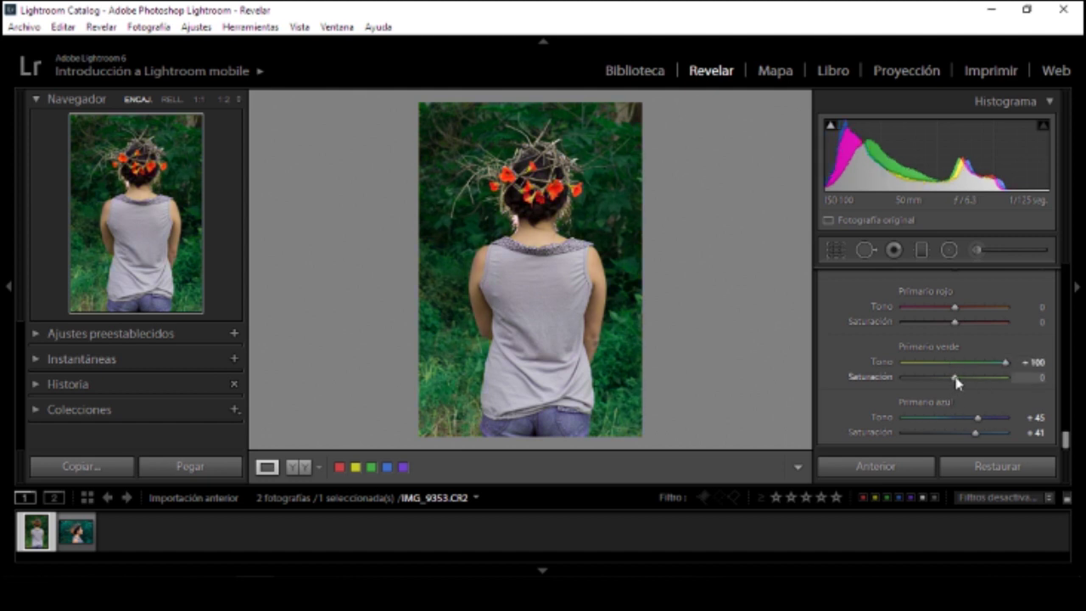
pyautogui.moveTo(954, 383); pyautogui.dragTo(949, 384)
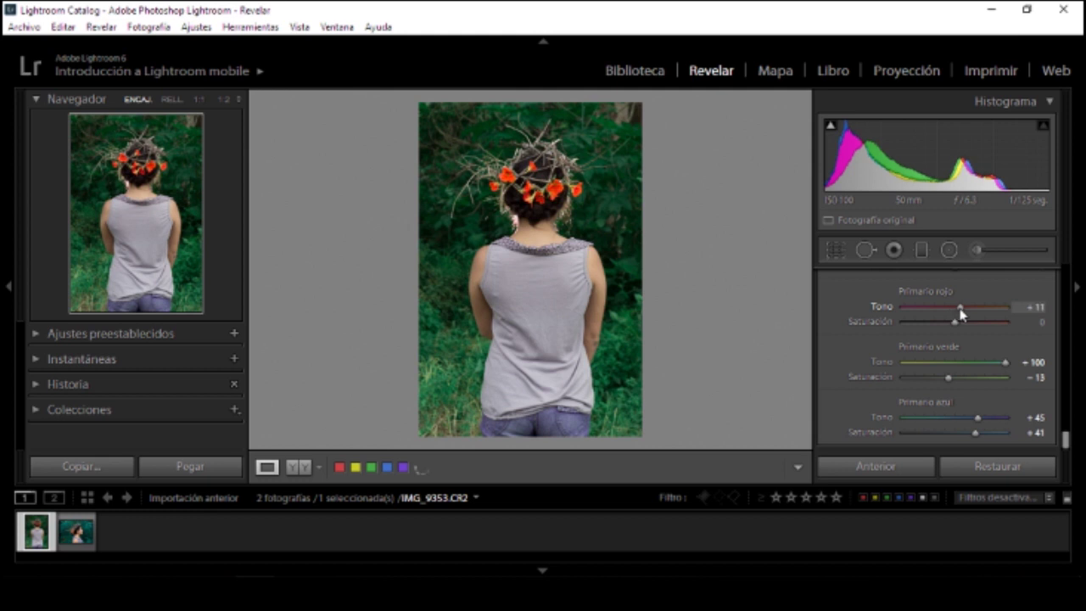
pyautogui.moveTo(957, 308); pyautogui.dragTo(960, 308)
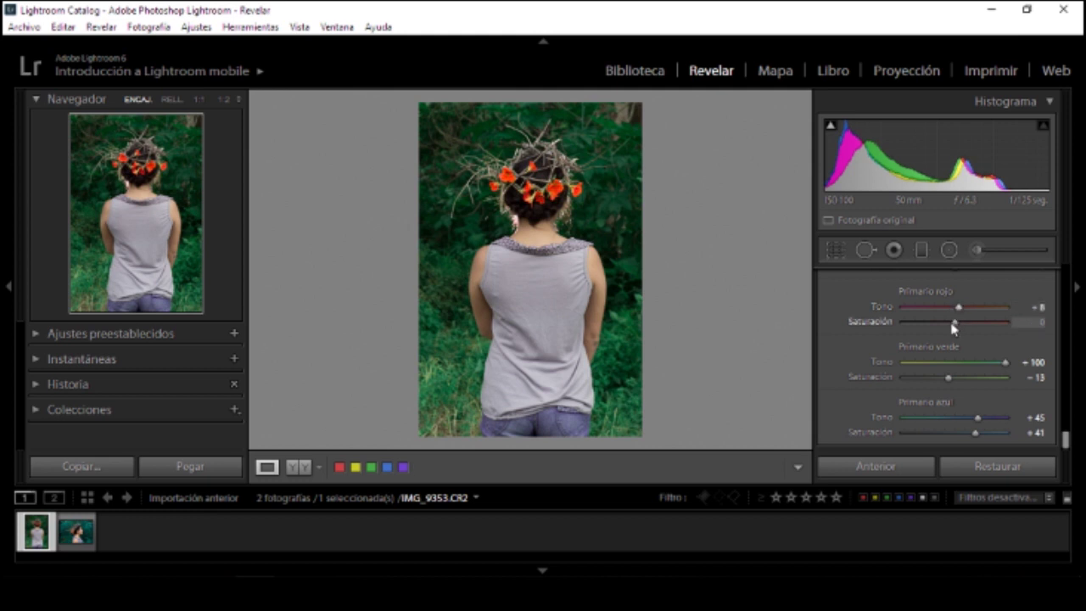
pyautogui.moveTo(1066, 440); pyautogui.dragTo(1068, 422)
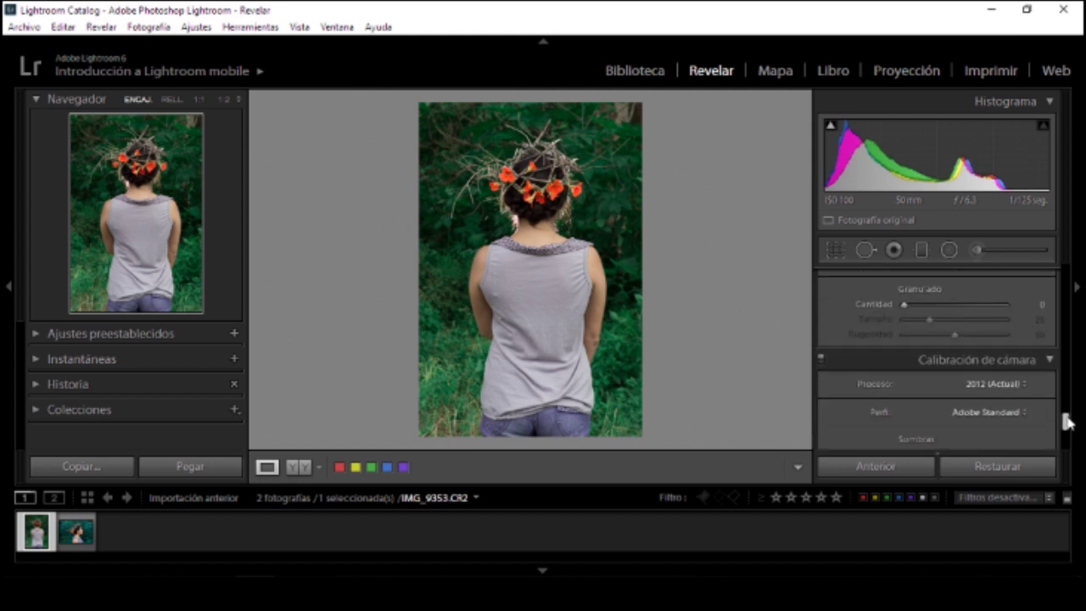
# Switch the camera profile to Camera Landscape
pyautogui.click(1001, 412)
pyautogui.click(984, 465)
pyautogui.moveTo(1066, 418)
pyautogui.mouseDown()
pyautogui.moveTo(1066, 293)
pyautogui.moveTo(1066, 326)
pyautogui.mouseUp()
# Set HSL hue to Green and Aqua +100 and Blue +28
pyautogui.click(839, 298)
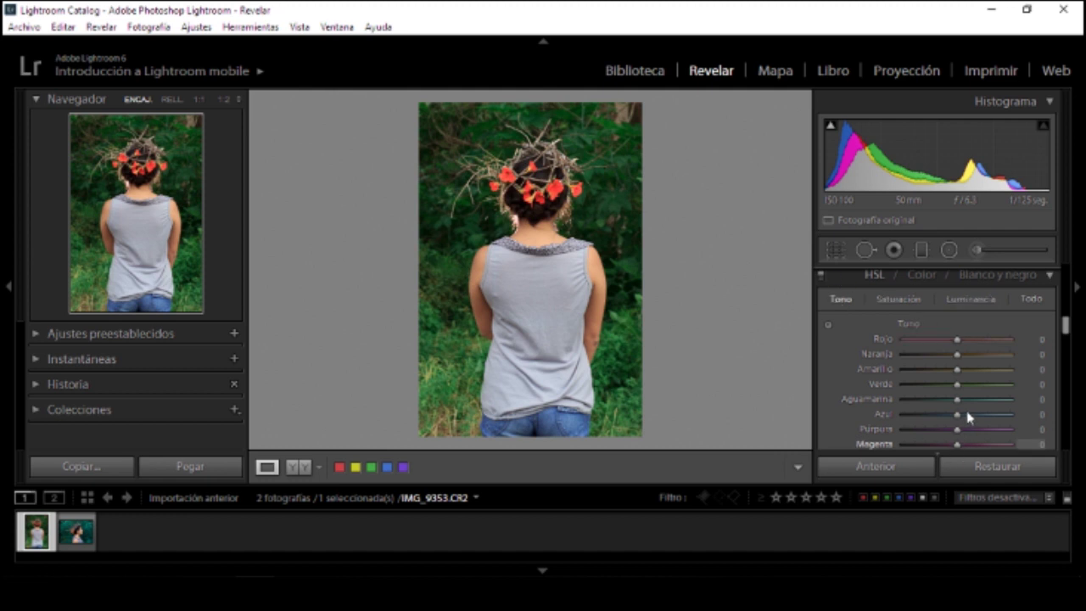
pyautogui.moveTo(958, 385); pyautogui.dragTo(1018, 389)
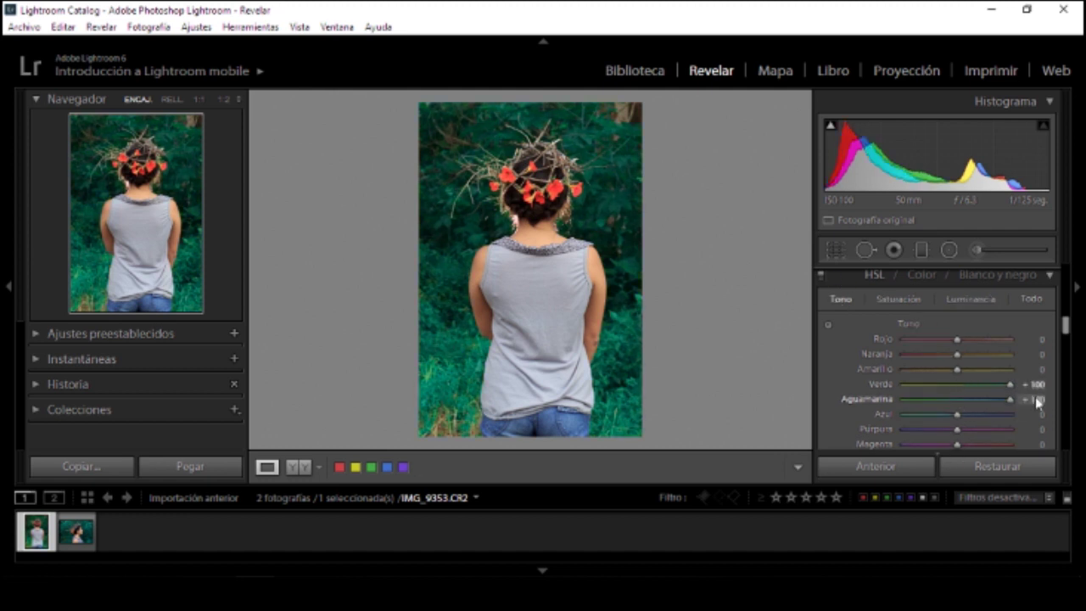
pyautogui.moveTo(956, 414)
pyautogui.mouseDown()
pyautogui.moveTo(976, 425)
pyautogui.moveTo(962, 429)
pyautogui.moveTo(974, 425)
pyautogui.mouseUp()
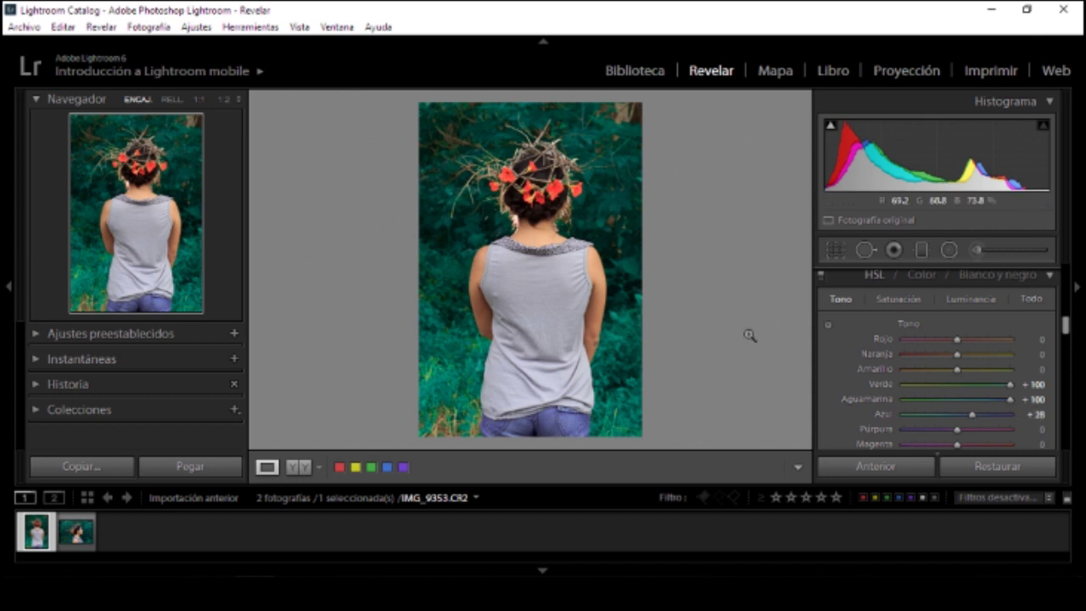
# Set HSL saturation to Green −6, Aqua +36 and Blue +30
pyautogui.click(916, 300)
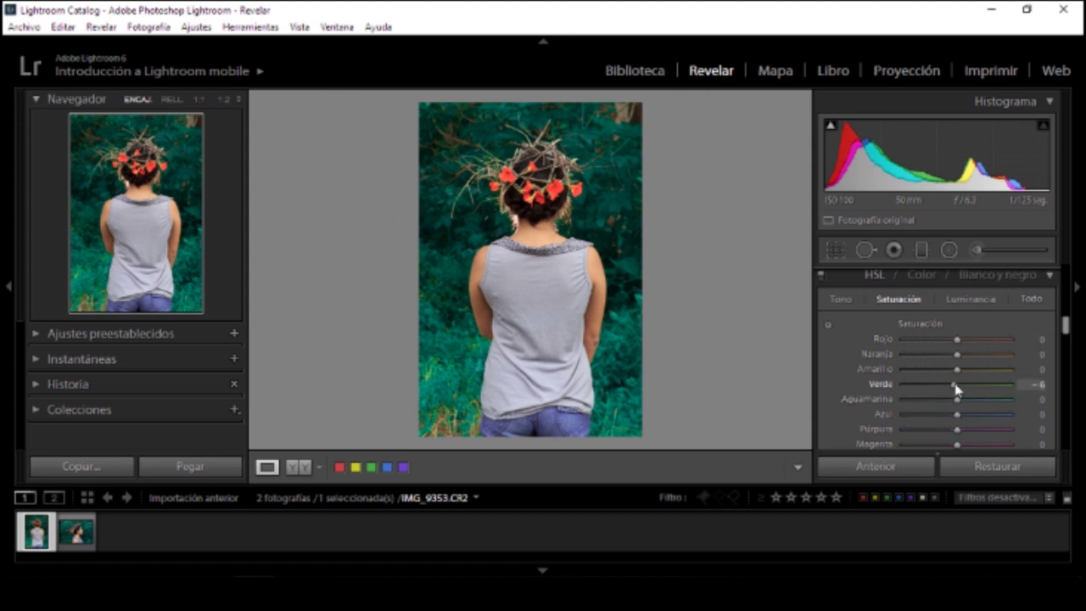
pyautogui.moveTo(956, 398)
pyautogui.mouseDown()
pyautogui.moveTo(977, 398)
pyautogui.moveTo(973, 414)
pyautogui.mouseUp()
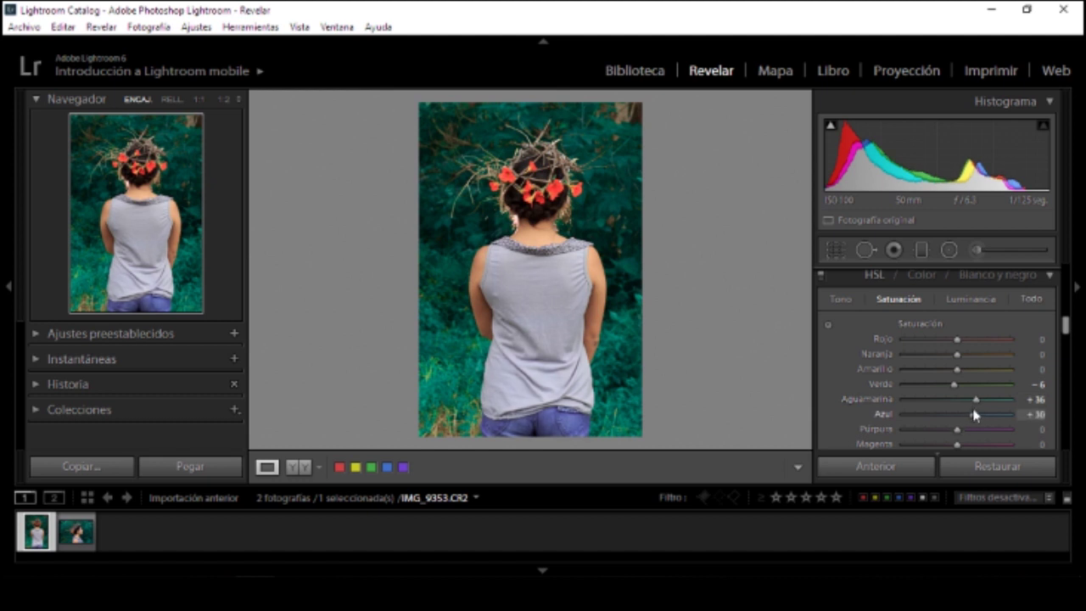
pyautogui.click(971, 300)
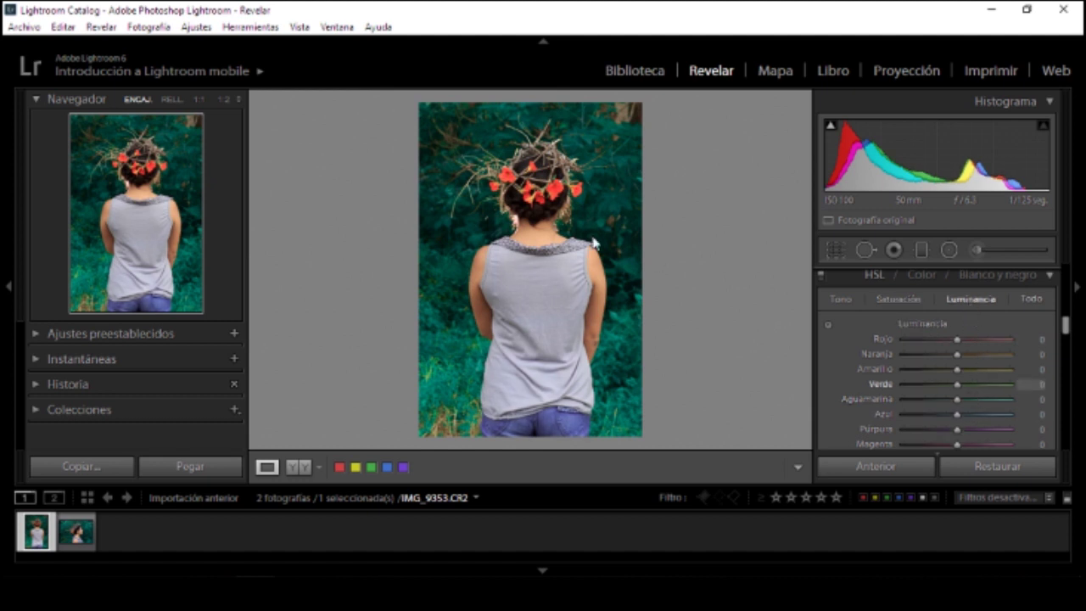
# At 1:1, set luminance Orange +15, Yellow +6, Red +10, then copy the develop settings
pyautogui.click(480, 272)
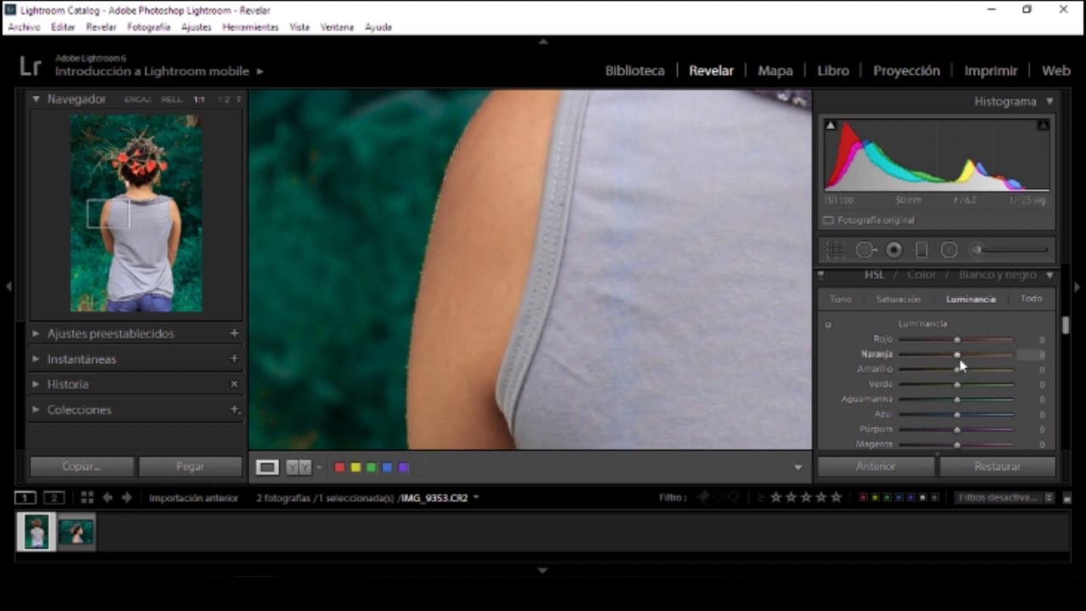
pyautogui.moveTo(957, 360); pyautogui.dragTo(965, 360)
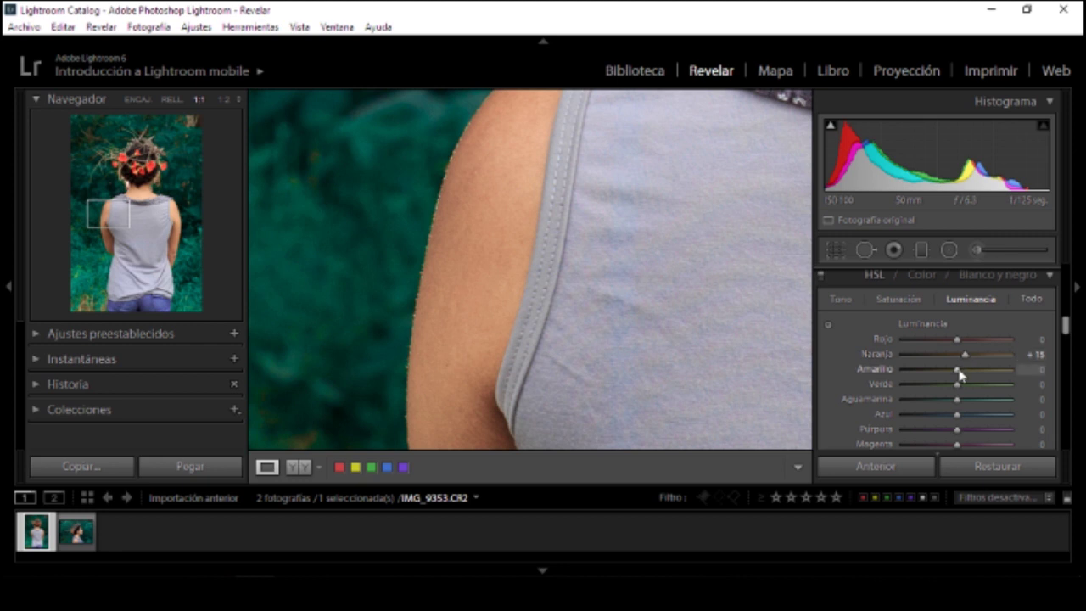
pyautogui.moveTo(959, 375)
pyautogui.mouseDown()
pyautogui.moveTo(955, 340)
pyautogui.moveTo(965, 340)
pyautogui.mouseUp()
pyautogui.click(534, 340)
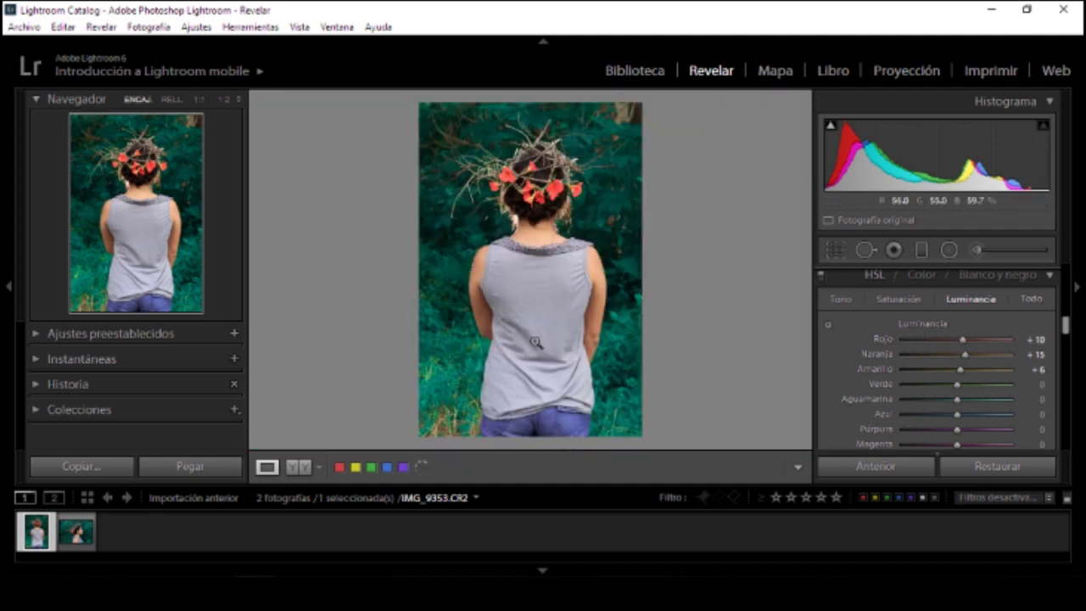
pyautogui.click(133, 467)
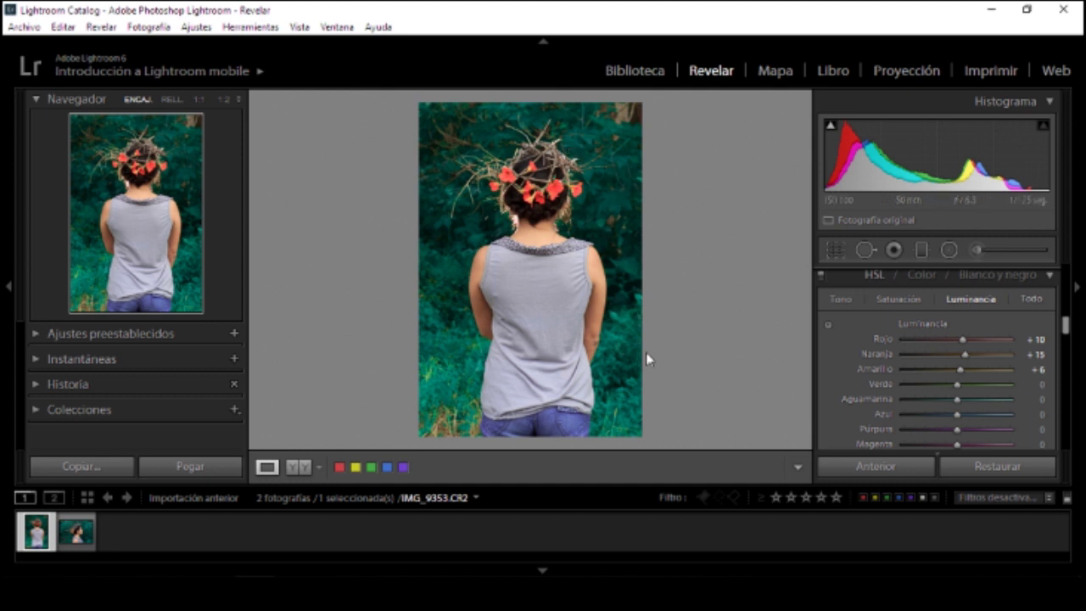
# Try the Adobe Standard, Camera Faithful and Camera Neutral profiles, then settle on Camera Standard
pyautogui.moveTo(1066, 328); pyautogui.dragTo(1065, 424)
pyautogui.click(1014, 376)
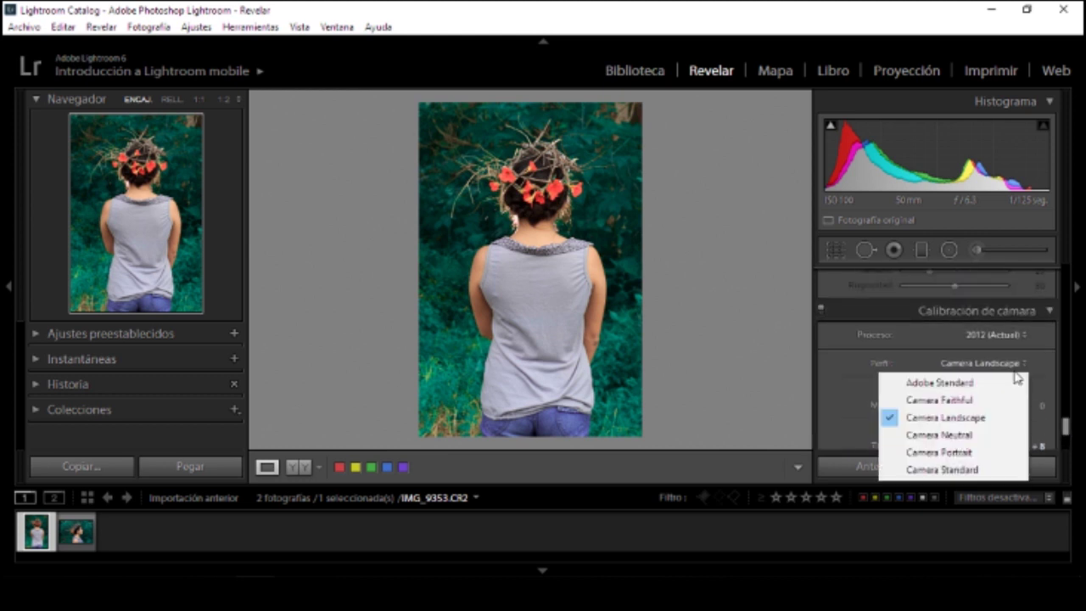
pyautogui.click(959, 383)
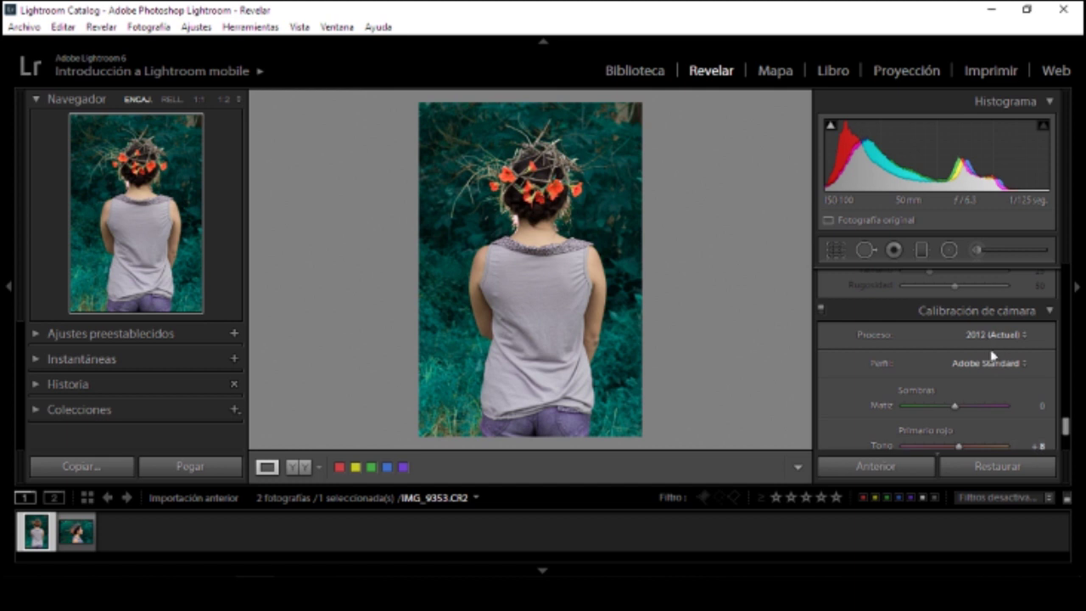
pyautogui.click(988, 363)
pyautogui.click(947, 404)
pyautogui.click(986, 363)
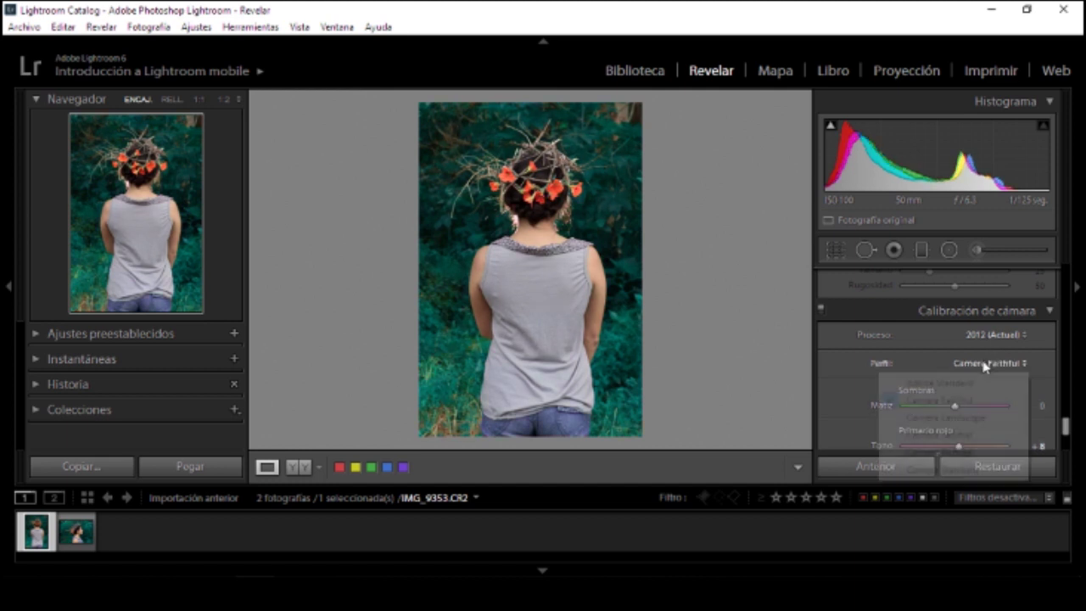
pyautogui.click(948, 436)
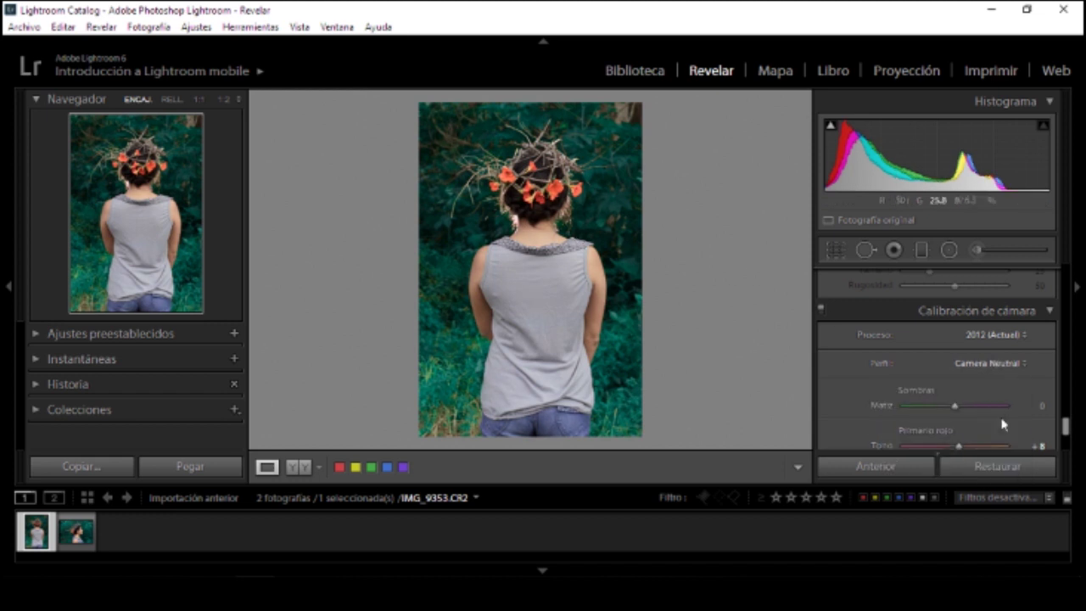
pyautogui.click(988, 363)
pyautogui.click(948, 470)
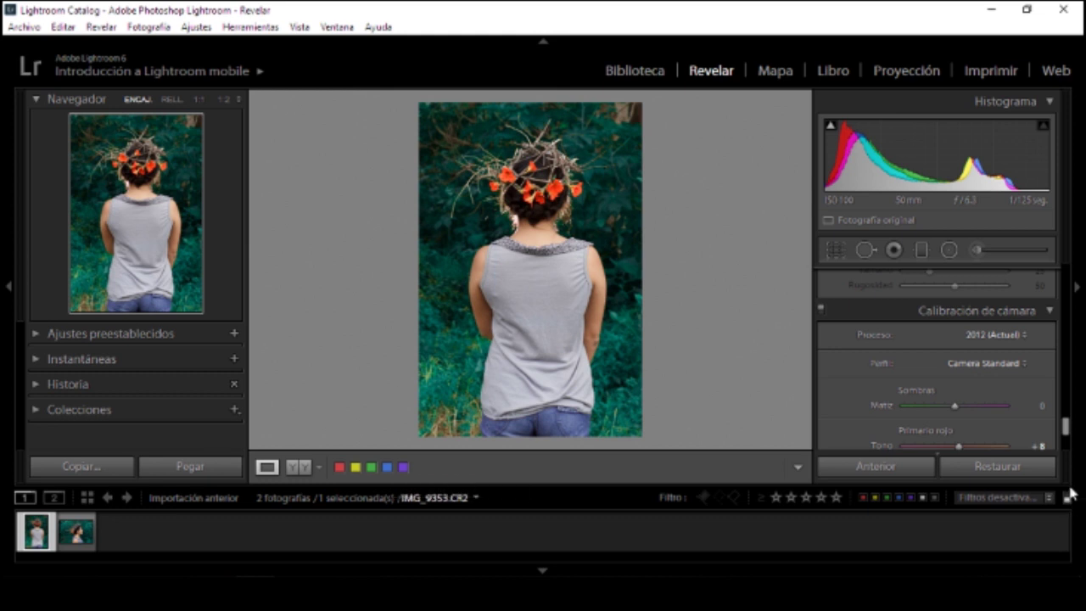
# Set Clarity to +11 and apply the Medium Contrast (Contraste medio) point curve
pyautogui.moveTo(1066, 427); pyautogui.dragTo(1065, 274)
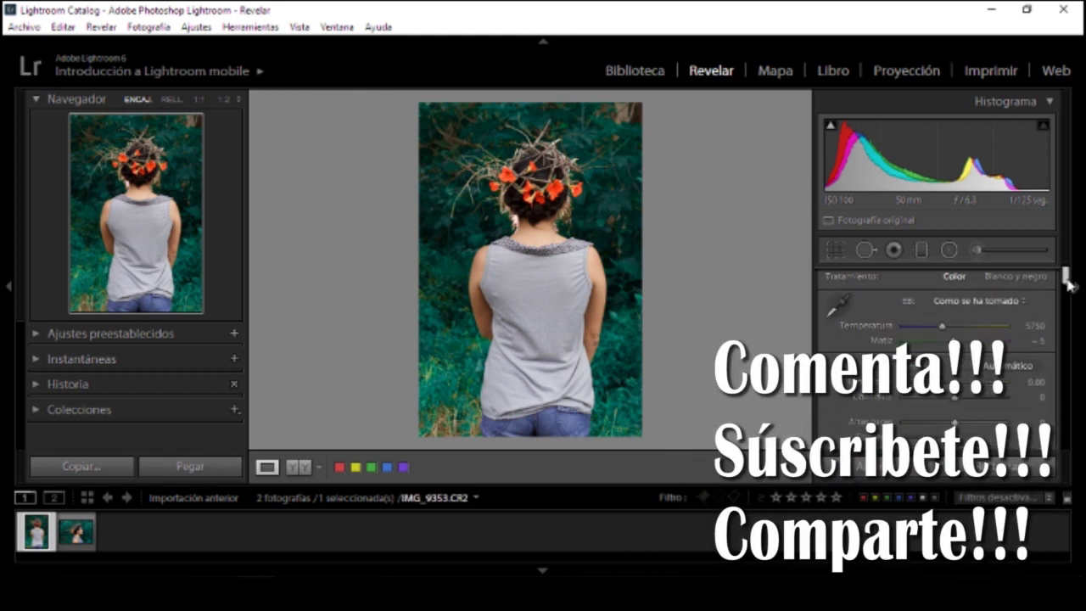
pyautogui.moveTo(1065, 277); pyautogui.dragTo(1067, 299)
pyautogui.scroll(-2, 1060, 296)
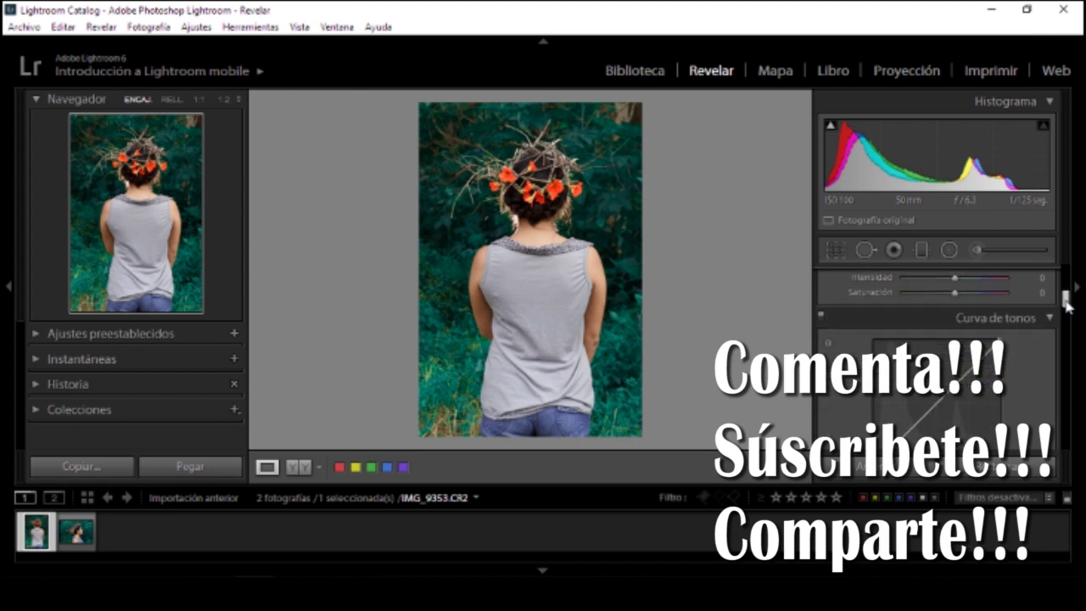
pyautogui.click(962, 308)
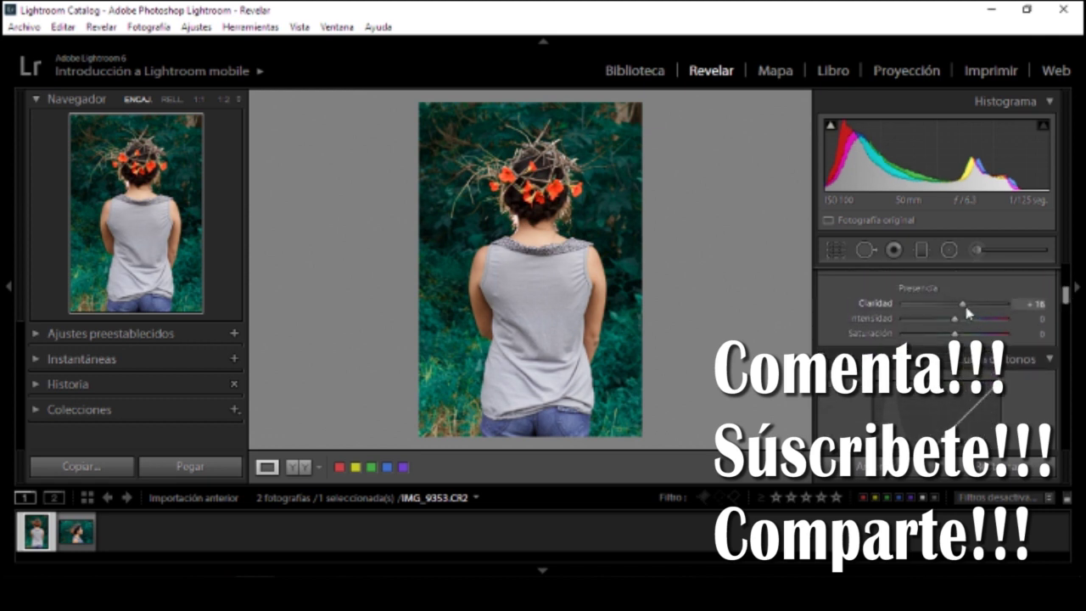
pyautogui.press('Down')
pyautogui.press('Up')
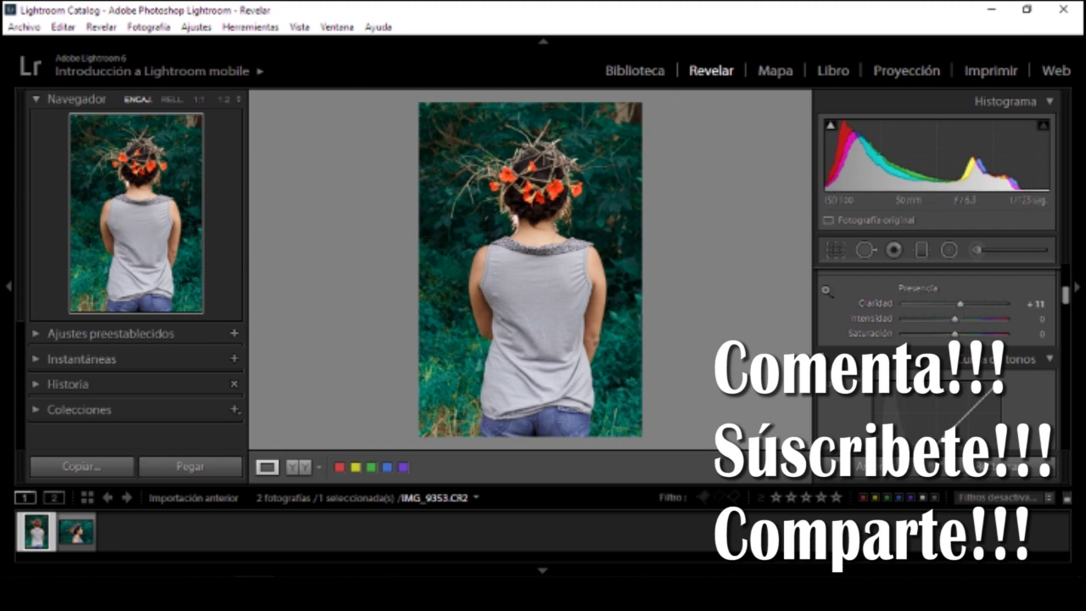
pyautogui.scroll(-2, 1065, 304)
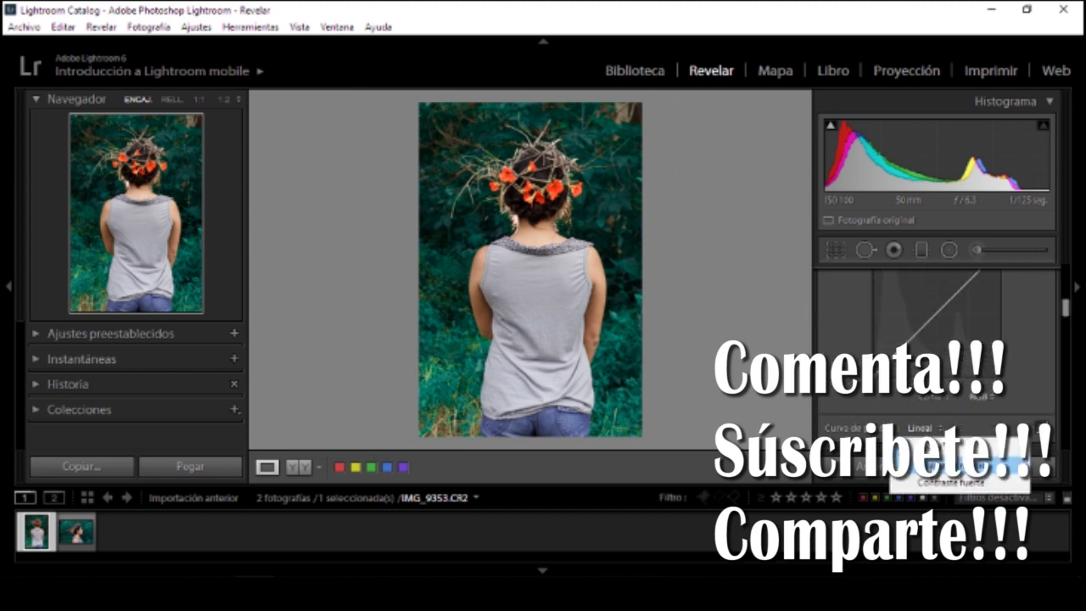
pyautogui.click(933, 466)
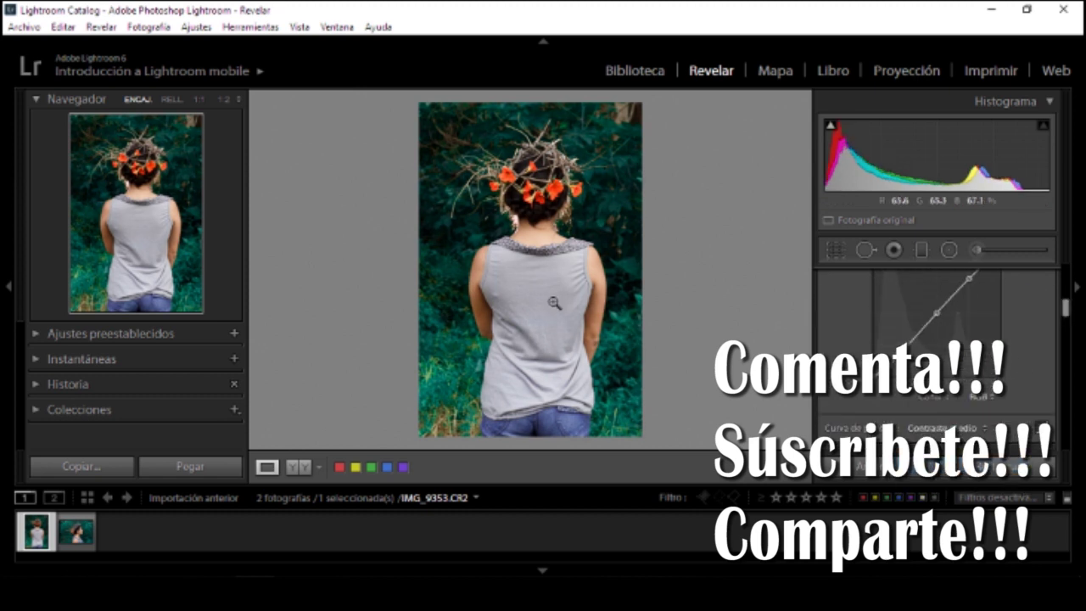